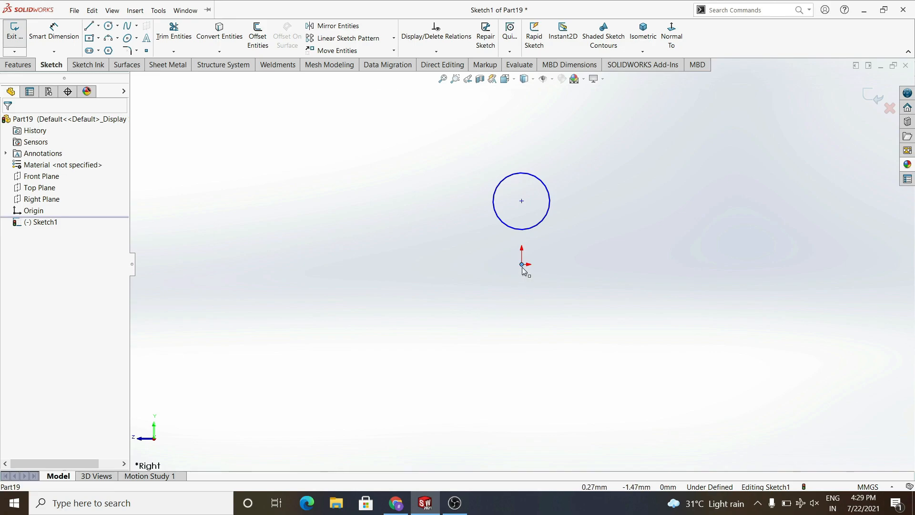
Step: Sketch a circle of about 35.5 mm radius centred on the origin
click(108, 26)
click(522, 264)
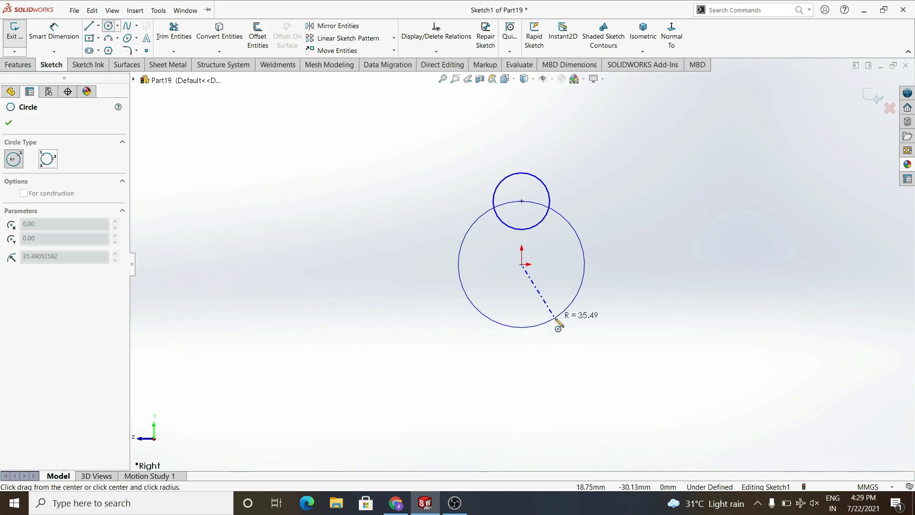
click(555, 319)
Step: Dimension the upper circle's diameter and set it to 32 mm
right_drag(556, 318, 536, 128)
click(546, 187)
click(635, 204)
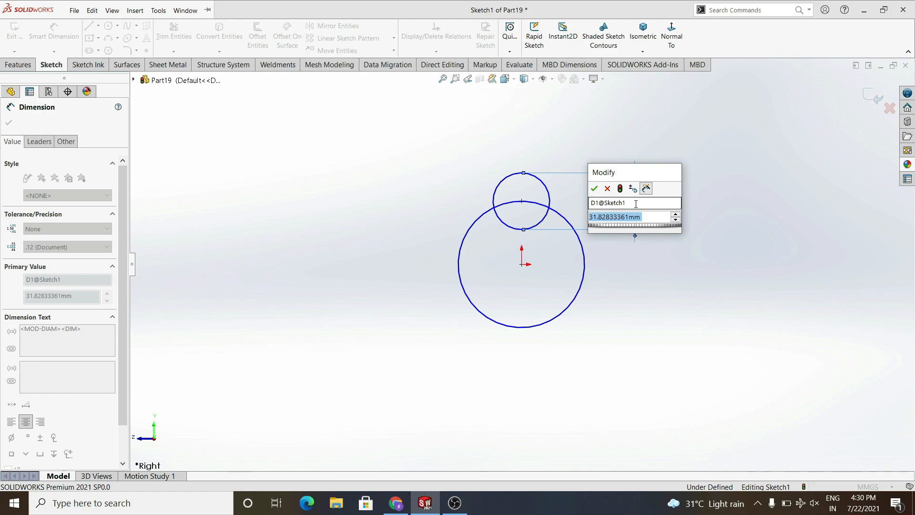
text(32)
key(Return)
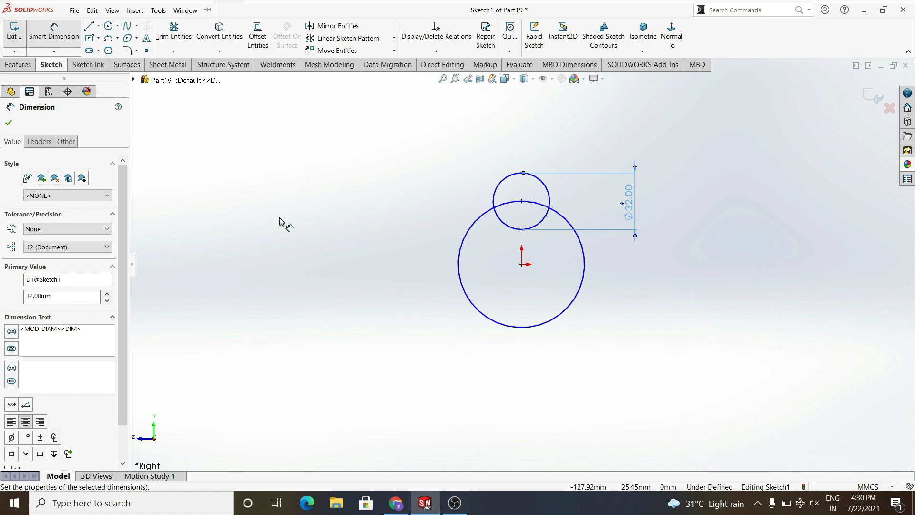
Step: Trim away the large circle centred on the origin
click(174, 30)
click(478, 220)
Step: Dimension the circle's centre 18 mm above the origin
click(54, 30)
click(522, 201)
click(522, 264)
click(655, 242)
text(18)
key(Return)
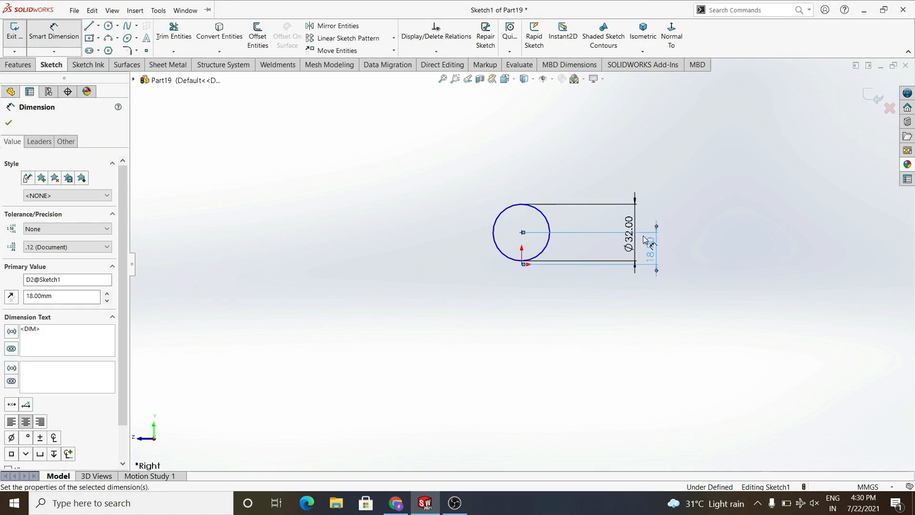
Step: Sketch a vertical centerline about 77 mm long, running down from the circle's topmost point through the origin
scroll(529, 251, down, 3)
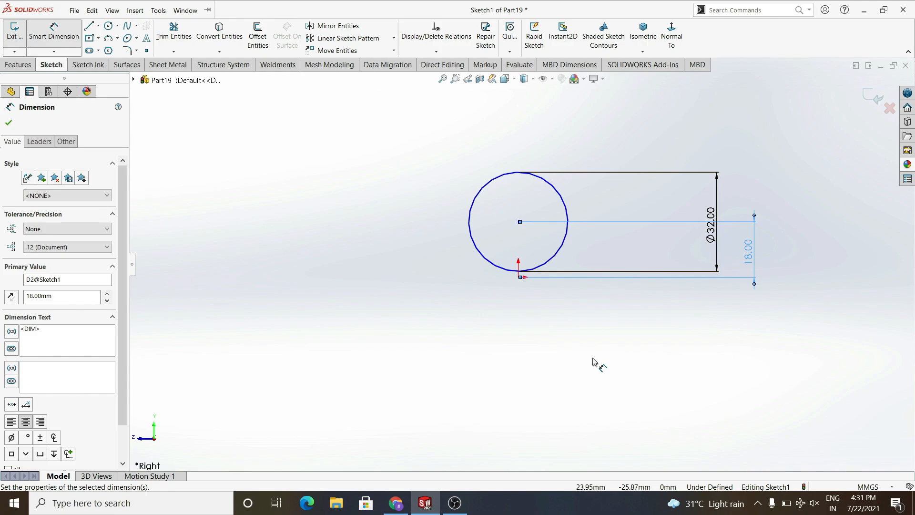
click(99, 26)
click(116, 46)
click(518, 172)
click(518, 410)
key(Escape)
Step: Offset the vertical centerline by 10 mm in both directions, with dimensions added
click(257, 35)
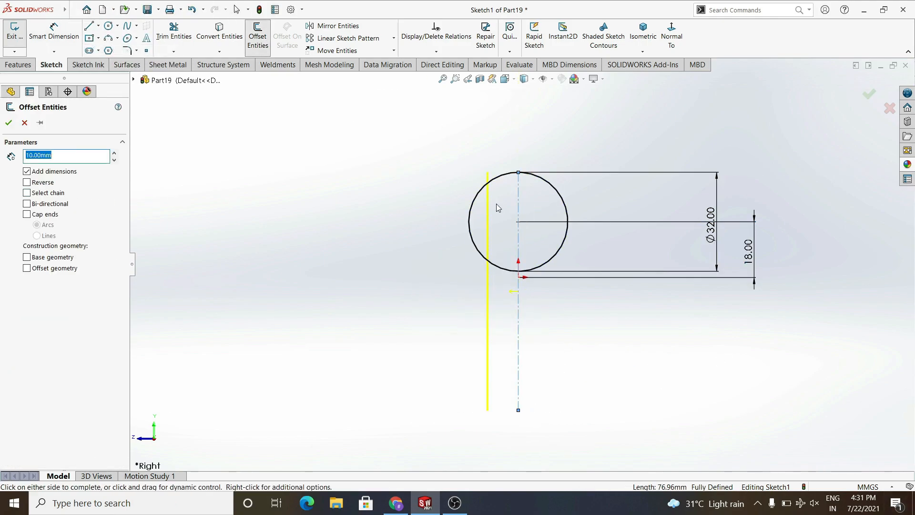
click(27, 204)
click(319, 329)
click(54, 36)
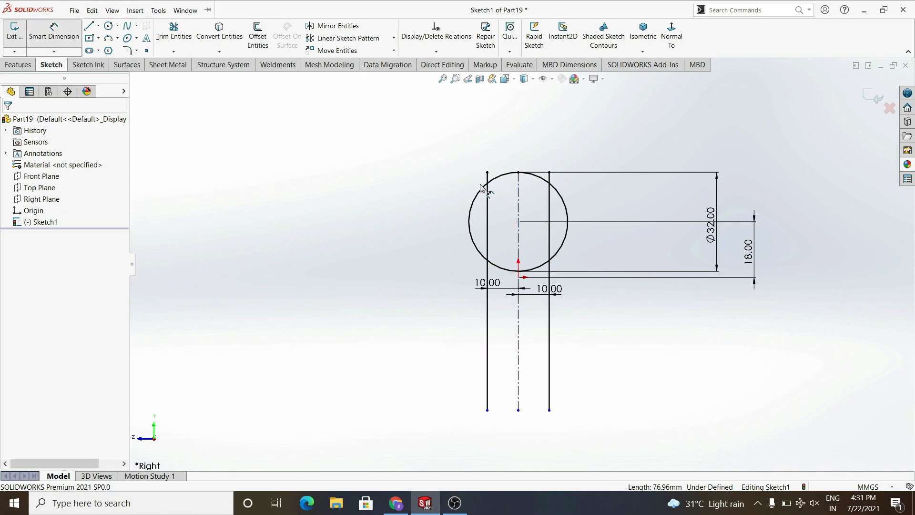
click(487, 192)
click(518, 172)
click(499, 151)
key(Escape)
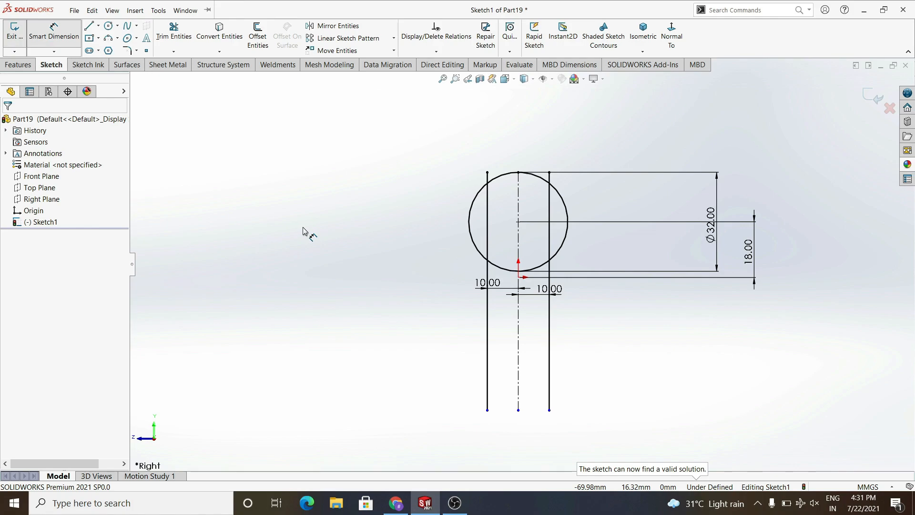
Step: Trim the offset lines above the circle and the circle's portions outside the two lines
click(174, 33)
click(488, 176)
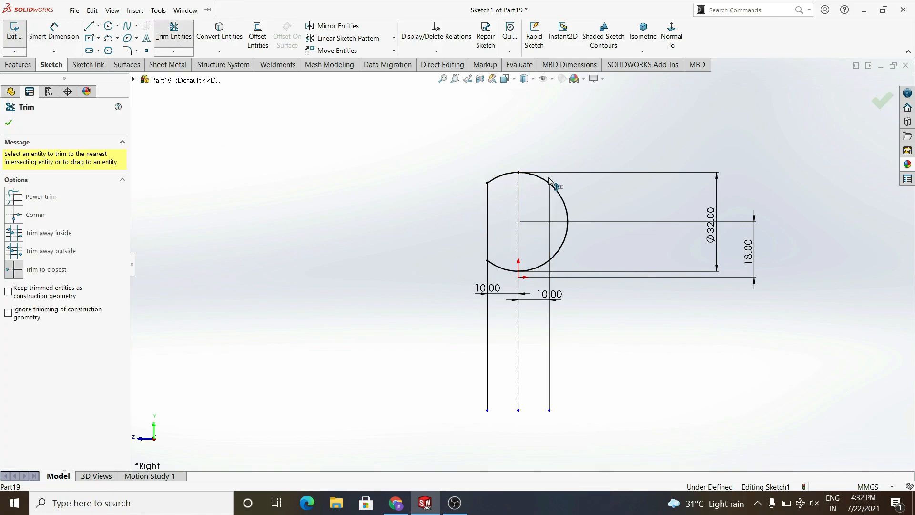
Step: Sketch a centerpoint arc of about 43.2 mm radius around the origin, crossing below both vertical lines' midpoints
click(108, 38)
scroll(522, 263, up, 5)
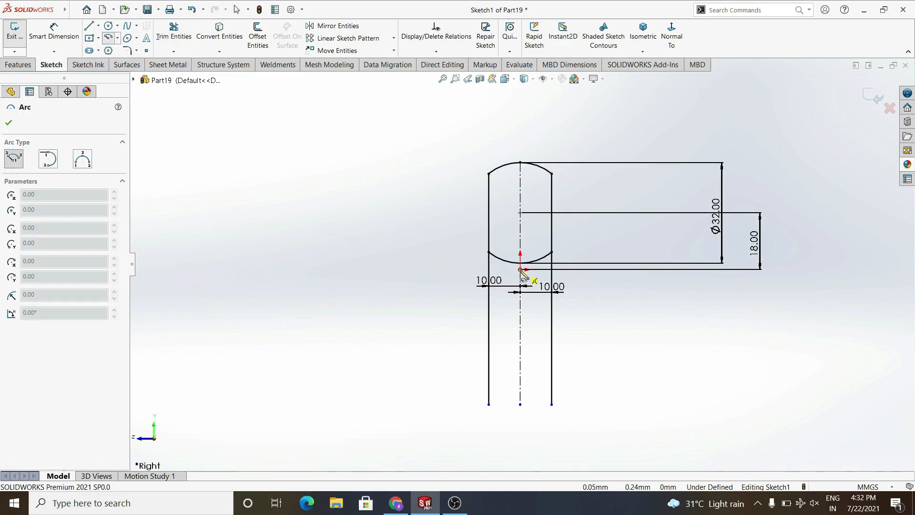
click(520, 266)
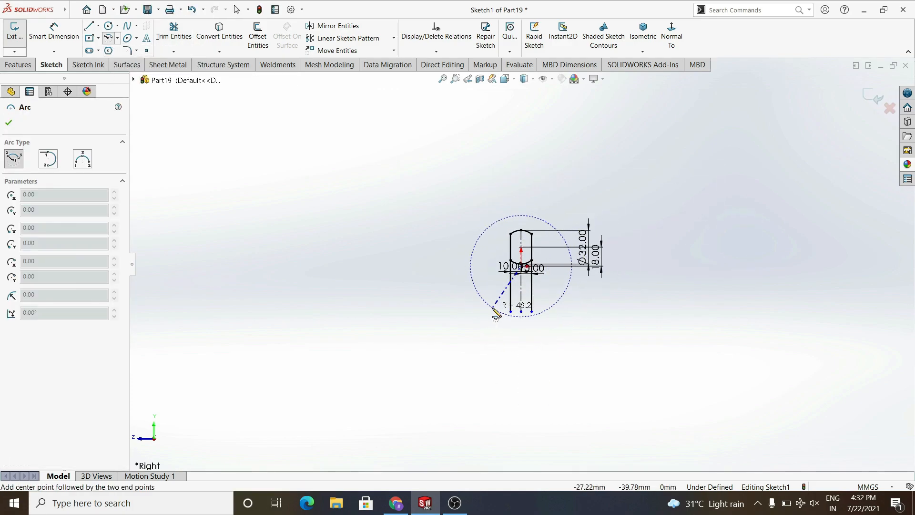
click(562, 308)
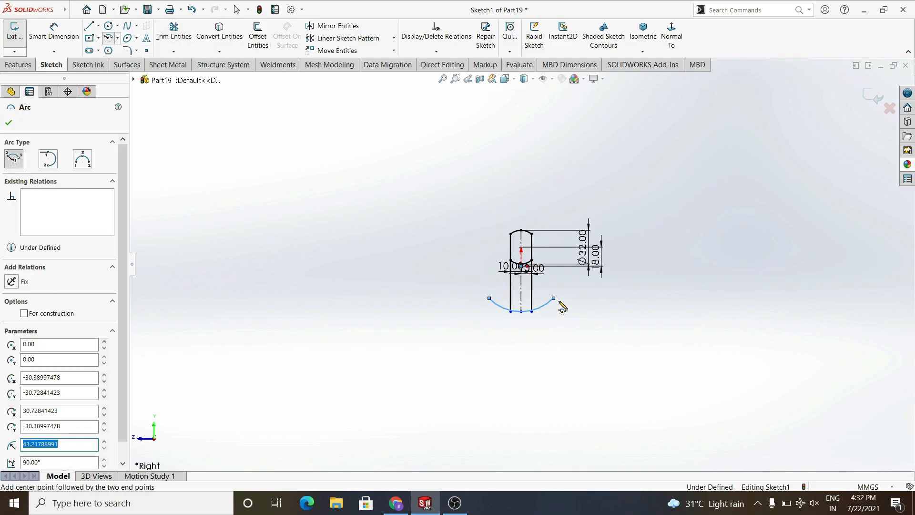
Step: Set the lower arc's radius to 26 mm
click(54, 33)
click(497, 306)
click(503, 344)
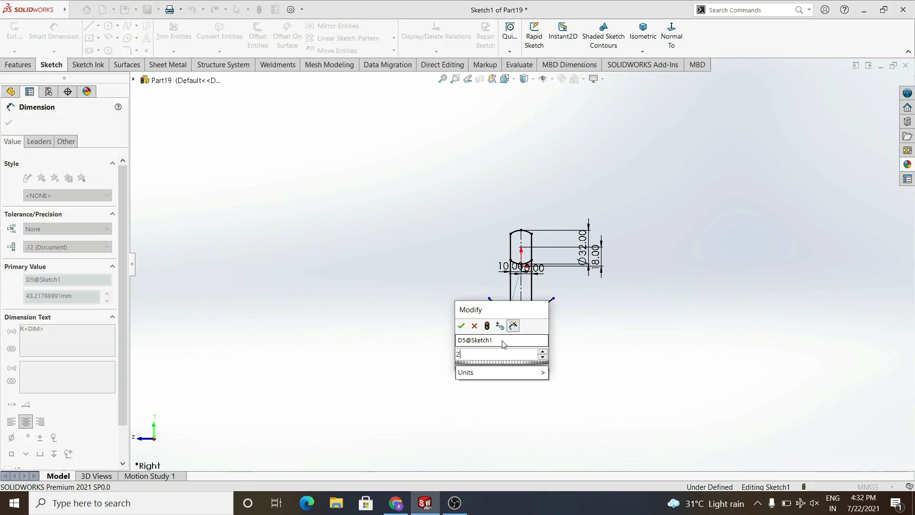
text(26)
key(Return)
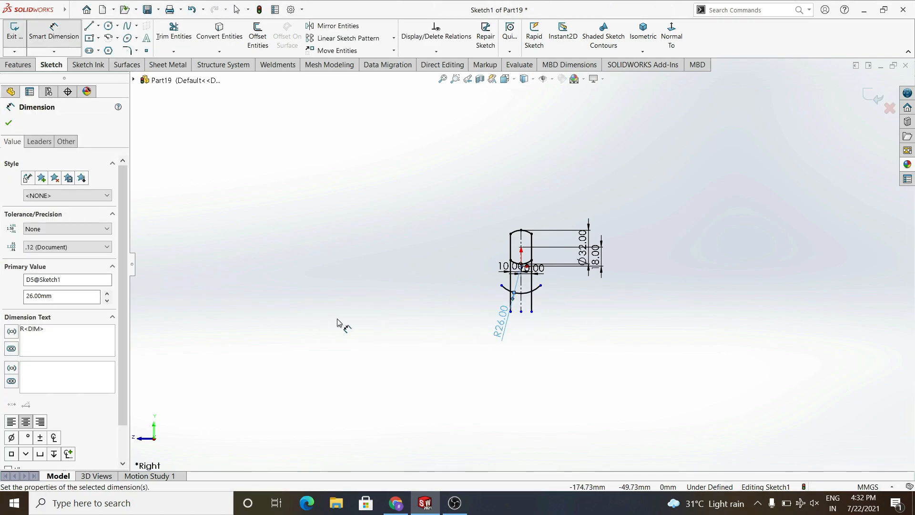
Step: Draw two construction lines from the origin to the left and right endpoints of the R26 arc
scroll(543, 288, down, 8)
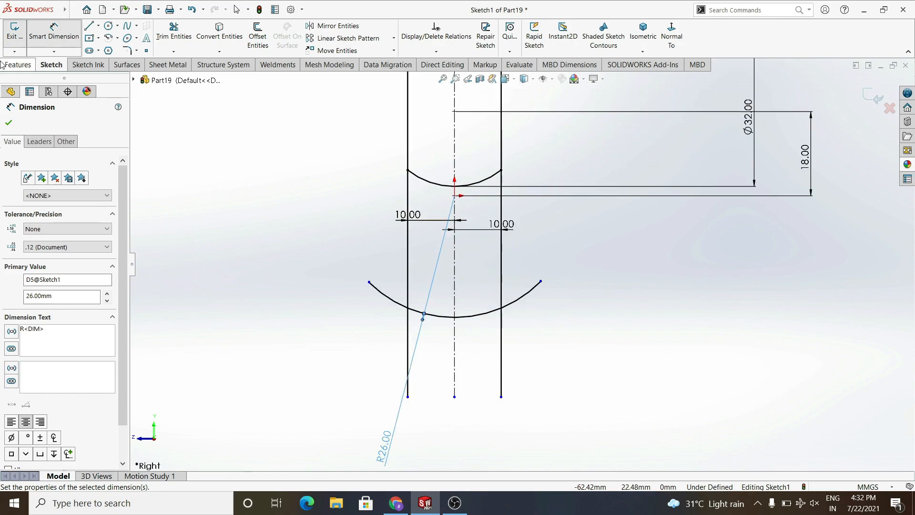
click(98, 27)
click(115, 47)
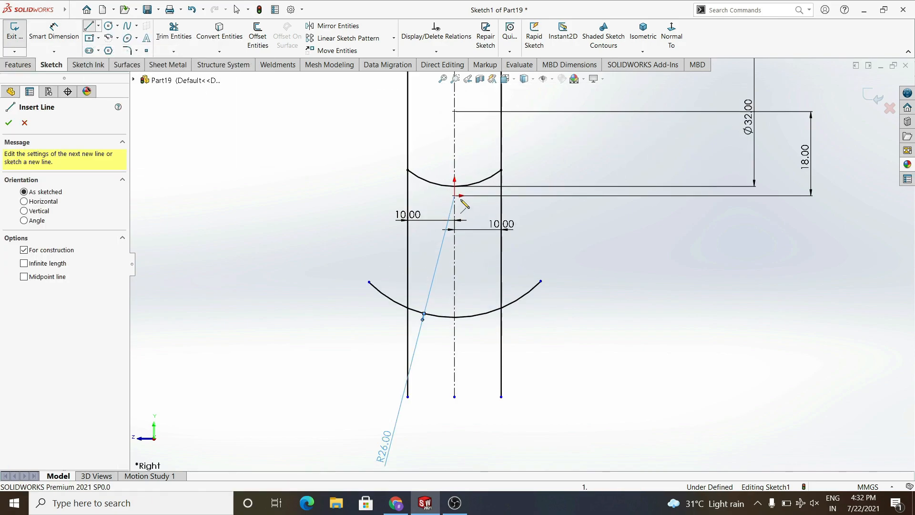
click(454, 195)
click(370, 282)
right_click(274, 191)
click(300, 201)
click(92, 27)
click(68, 251)
click(454, 196)
click(541, 281)
key(Escape)
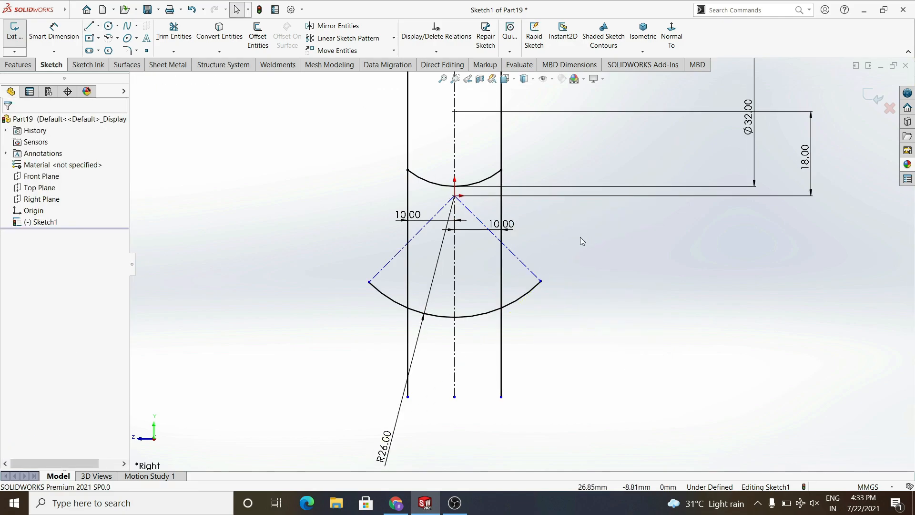
Step: Set the angle between the left construction line and the vertical centerline to 75°
click(53, 34)
click(405, 246)
click(455, 263)
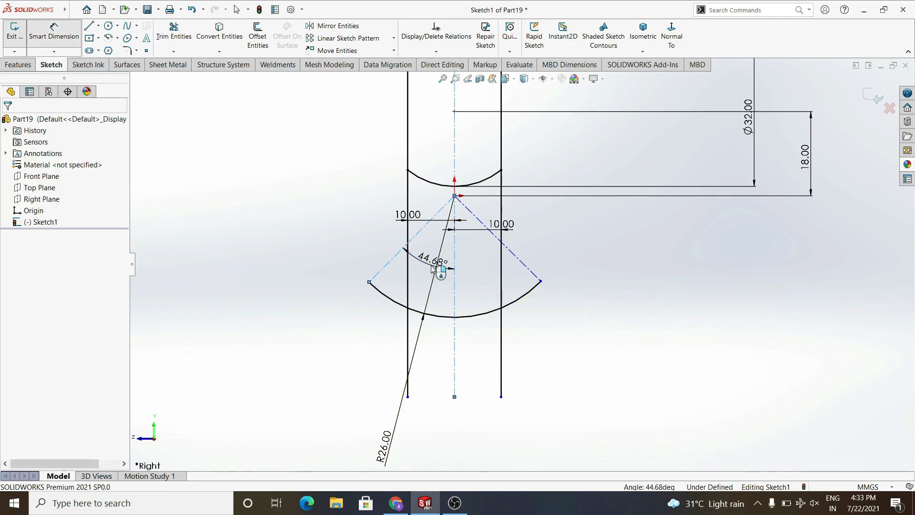
click(432, 269)
text(75)
key(Return)
Step: Set the angle between the right construction line and the vertical centerline to 75°
click(517, 257)
click(454, 260)
click(471, 277)
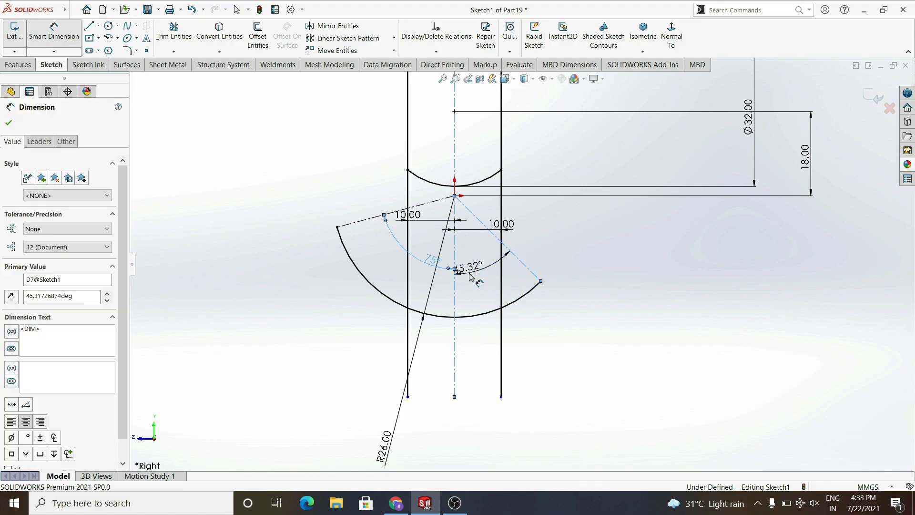
text(75)
key(Return)
key(f)
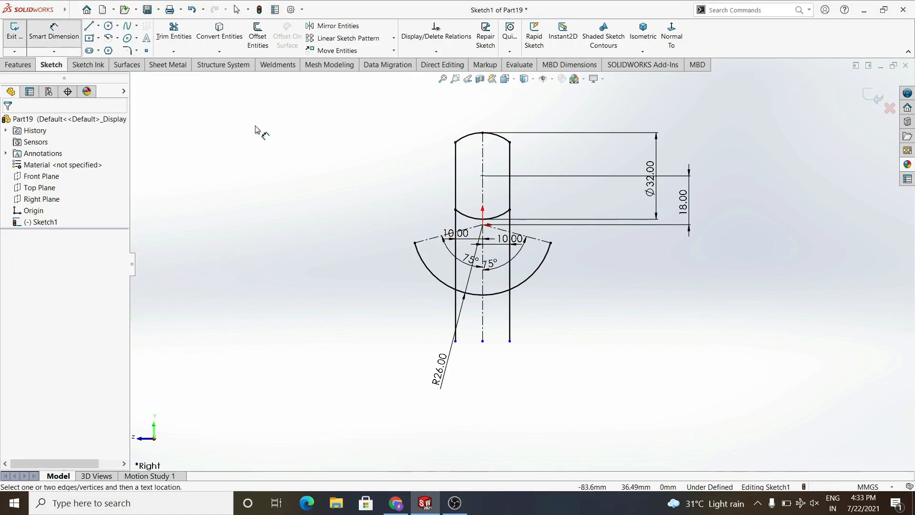
key(l)
click(455, 210)
click(415, 243)
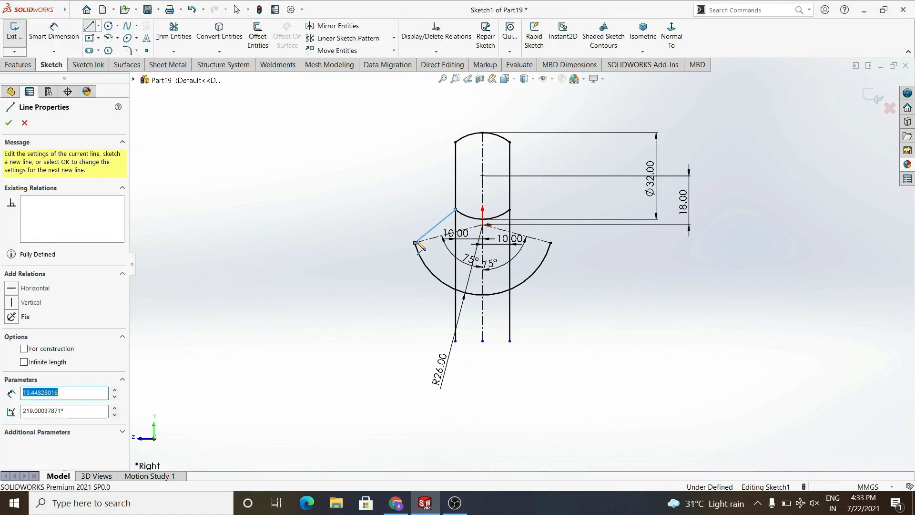
key(ctrl+z)
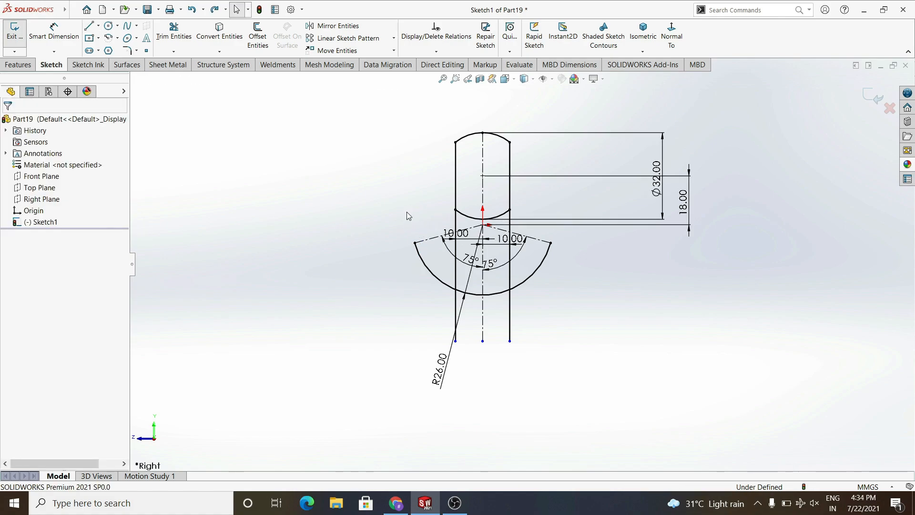
Step: Trim away the 32 mm circle's lower arc between the two vertical lines
click(174, 31)
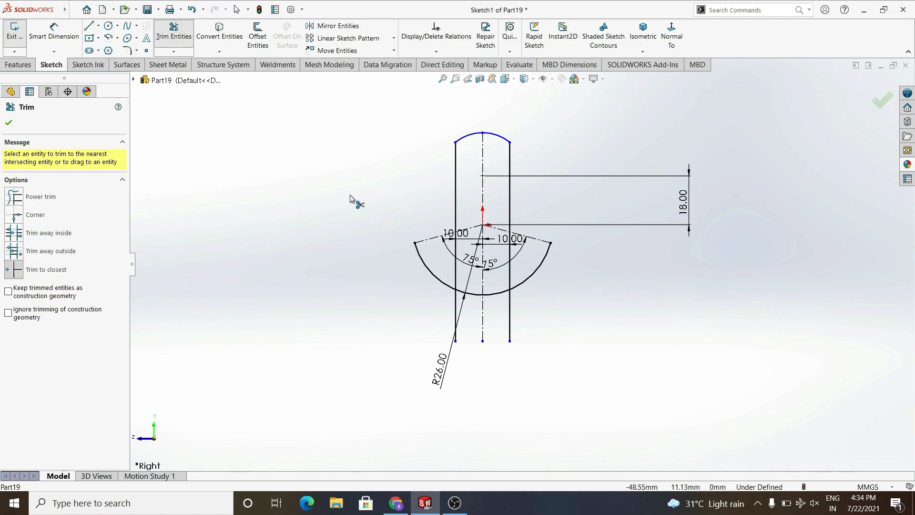
Step: Draw solid lines along both angled construction lines, from the R26 arc's endpoints to the vertical lines
click(91, 26)
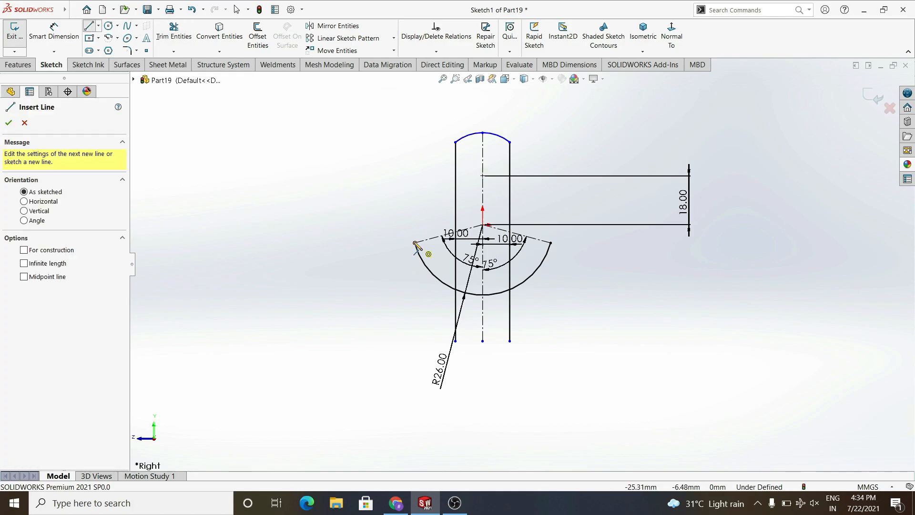
click(414, 243)
click(455, 232)
key(Escape)
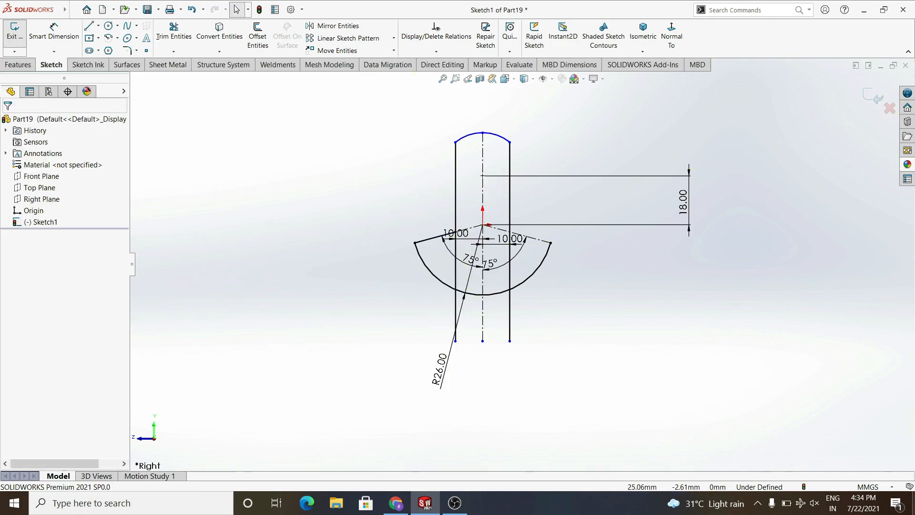
click(89, 25)
click(530, 236)
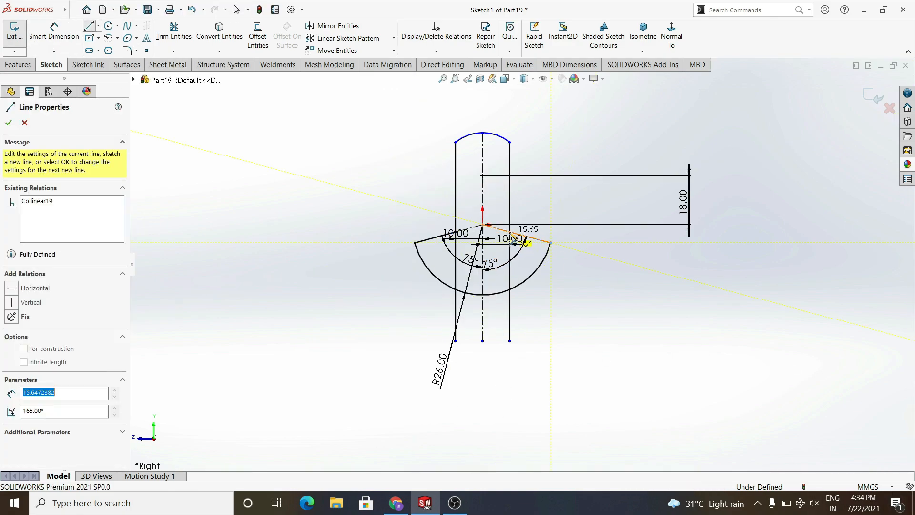
Step: Trim the vertical lines inside the lower sector and below the R26 arc to leave one closed outline
click(173, 32)
scroll(447, 257, down, 2)
click(459, 260)
click(538, 244)
scroll(536, 287, up, 3)
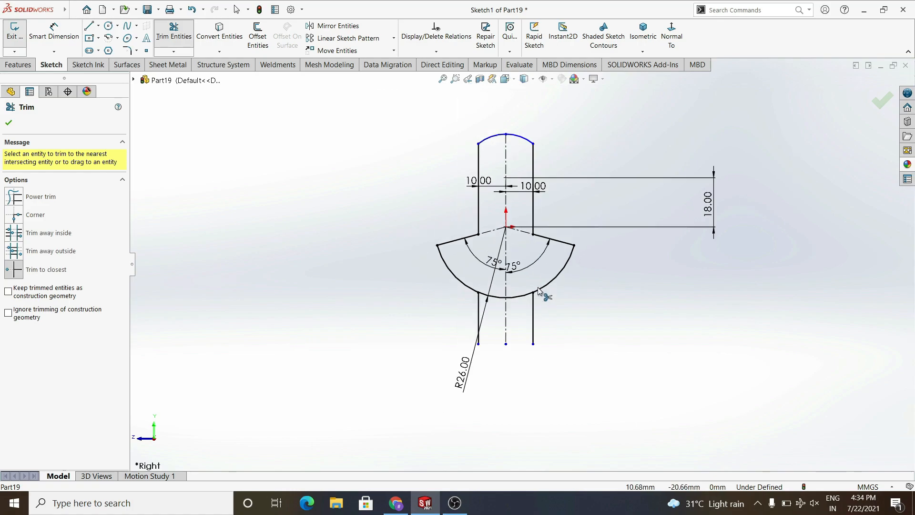
click(532, 310)
click(486, 315)
scroll(497, 308, up, 1)
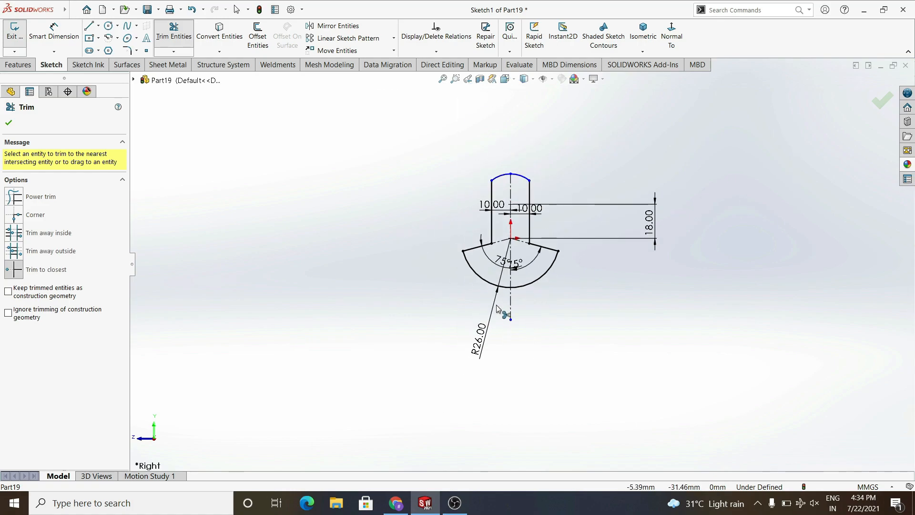
Step: Dimension the top arc's highest point 34 mm above the origin
click(62, 38)
click(512, 174)
click(512, 237)
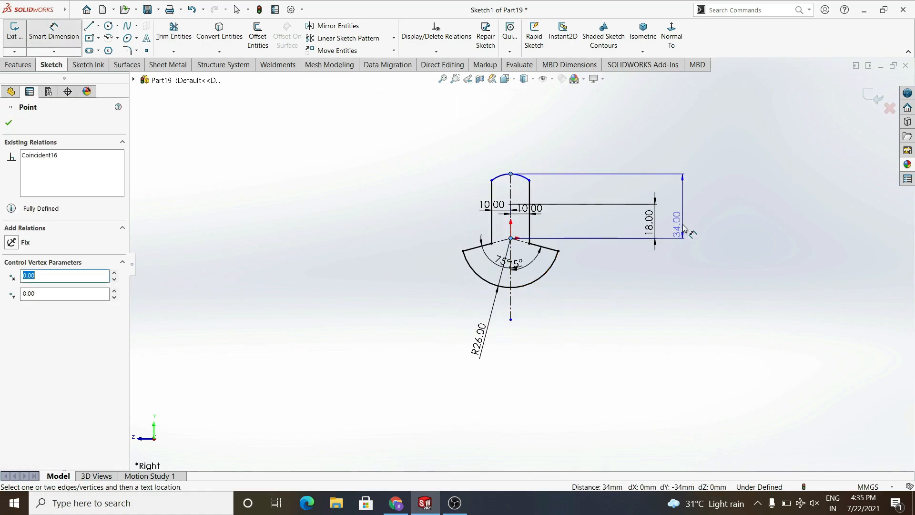
click(686, 231)
key(Return)
key(Escape)
Step: Extrude the closed profile into a solid body
click(17, 65)
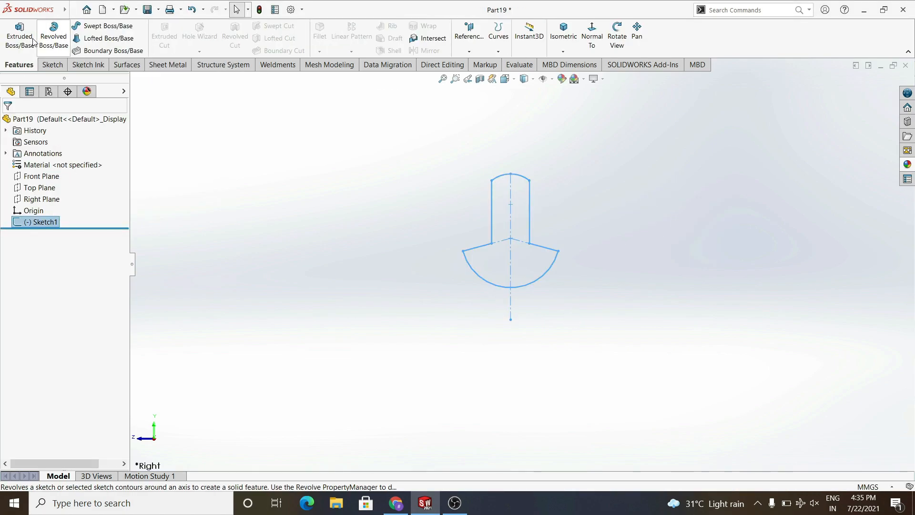
click(20, 36)
click(91, 189)
click(86, 240)
key(Return)
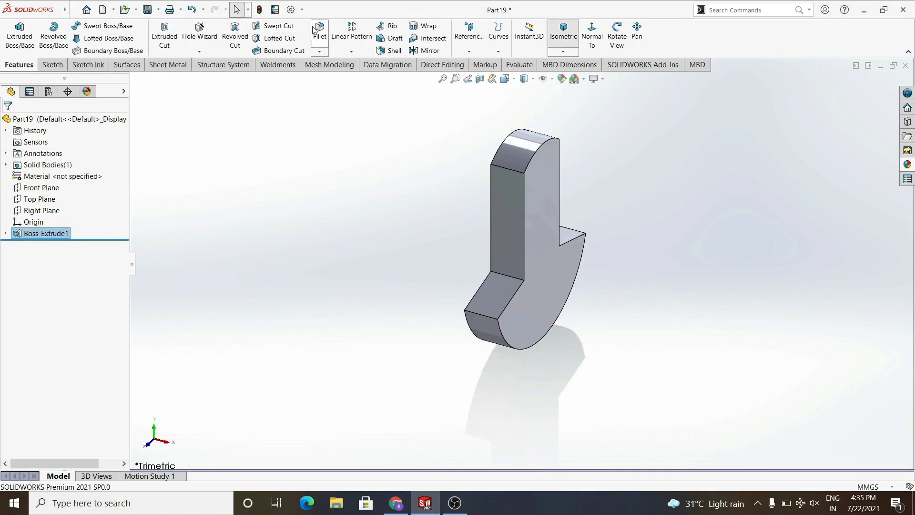
Step: Fillet the six corner edges at the top, the neck and the lower lobes with a 4 mm radius
click(318, 33)
text(4.00mm)
click(507, 169)
click(534, 142)
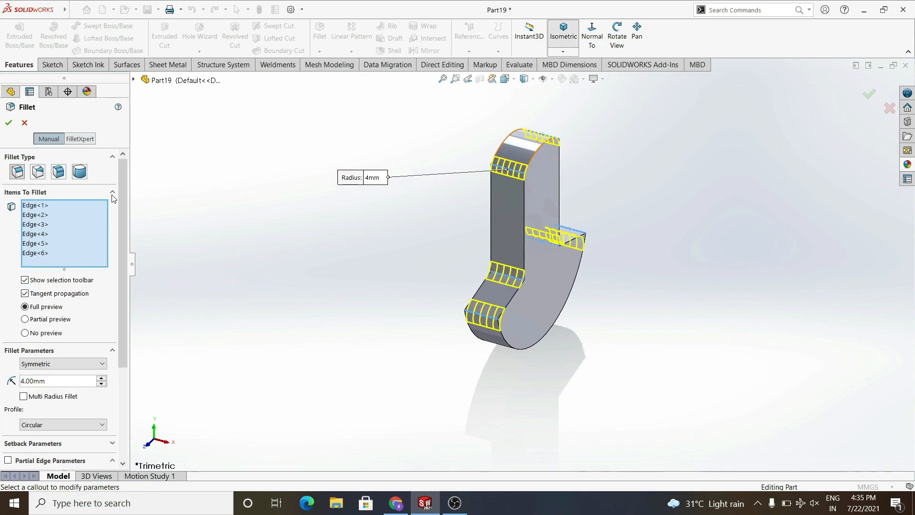
click(9, 123)
Step: Start a sketch on the body's flat side face and draw a circle about 12.7 mm in diameter centred on the origin
middle_drag(393, 425, 493, 357)
click(493, 263)
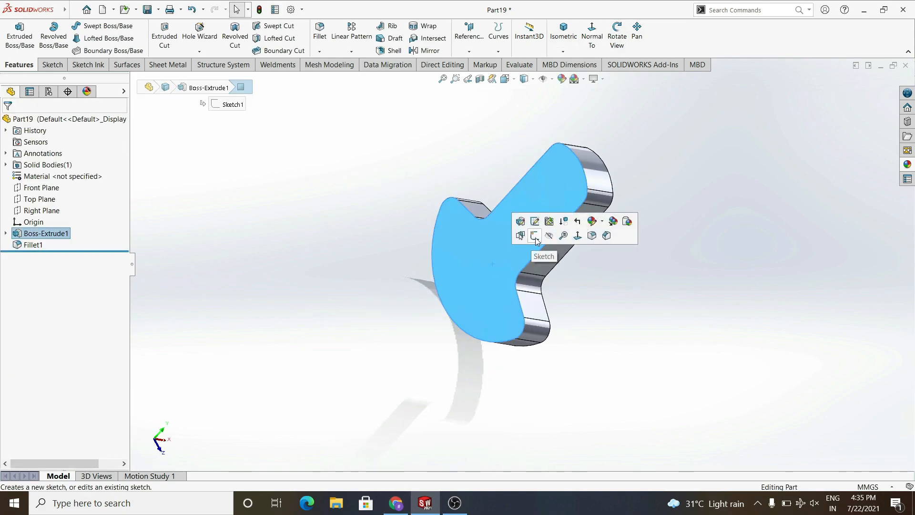
click(535, 237)
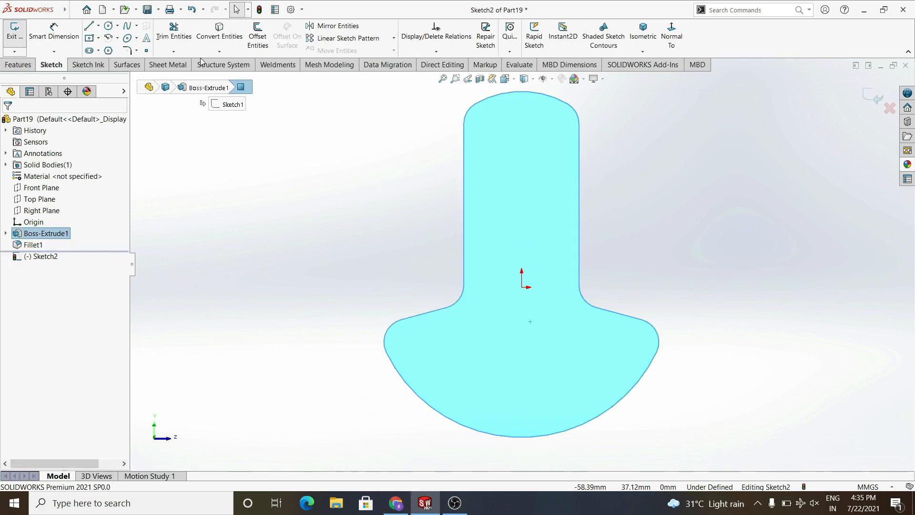
click(108, 25)
click(521, 287)
click(557, 286)
Step: Dimension the diameter of the circle centred on the origin
click(54, 31)
click(552, 269)
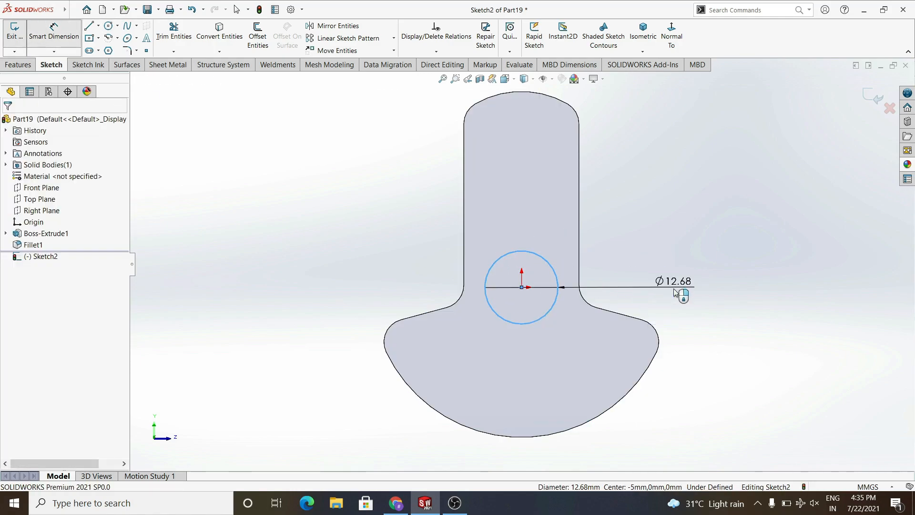
click(676, 292)
Step: Extrude the circle 1 mm as a raised boss on the side face
click(18, 64)
click(14, 41)
text(1)
key(Return)
key(Return)
Step: Start a sketch on the opposite flat side face and draw a circle in the arm about 23.7 mm above the origin
scroll(385, 223, up, 1)
mouse_move(385, 223)
middle_down()
mouse_move(391, 193)
mouse_move(348, 208)
mouse_move(378, 284)
middle_up()
click(554, 262)
click(598, 241)
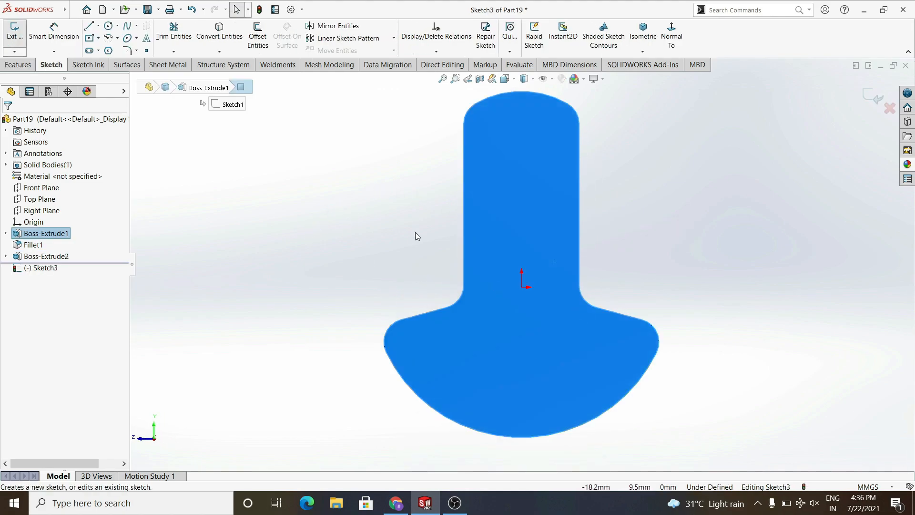
click(108, 25)
click(521, 151)
click(546, 153)
Step: Dimension the circle's centre 18 mm above the origin and its diameter as 16 mm
click(54, 32)
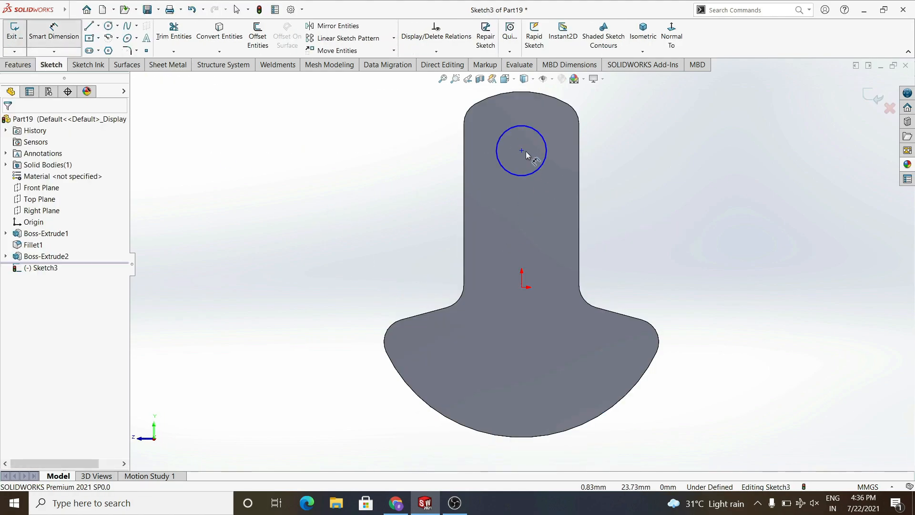
click(521, 151)
click(521, 286)
click(389, 236)
key(Return)
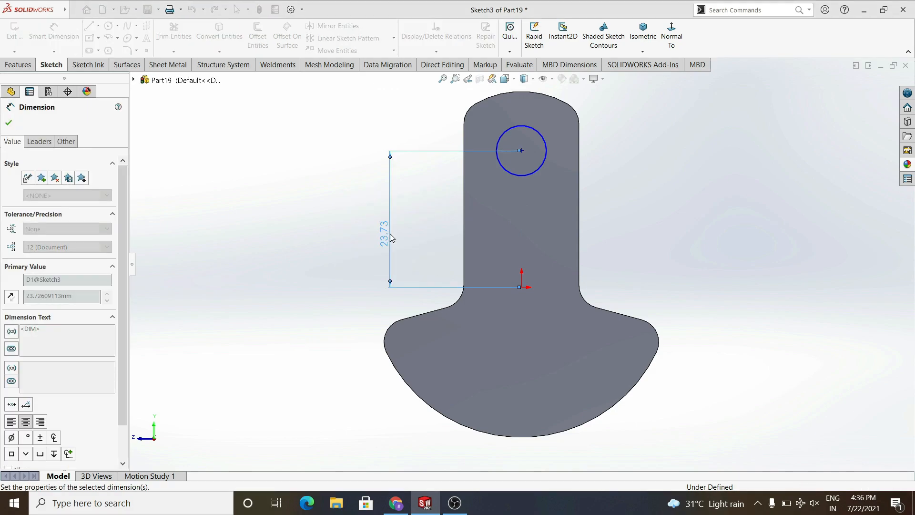
click(543, 171)
click(614, 172)
text(16)
key(Return)
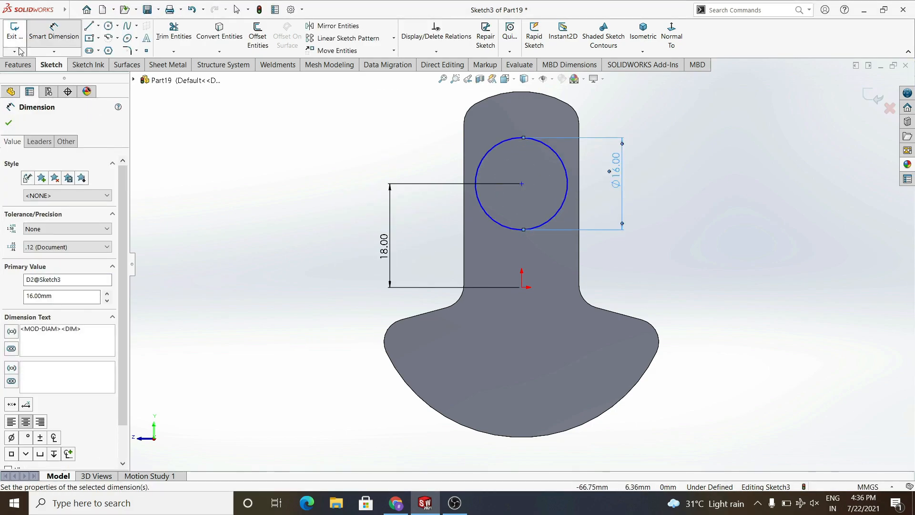
Step: Extrude the 16 mm circle as a thin raised boss on the arm's face
click(15, 65)
click(14, 38)
text(2)
click(9, 122)
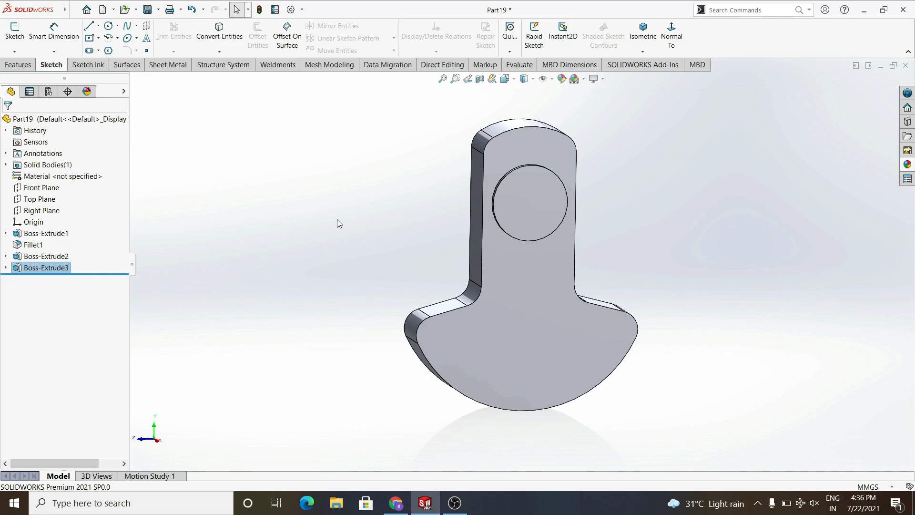
Step: Start a sketch on the lower boss's face and draw a circle about 15 mm in diameter centred on the origin
middle_drag(465, 260, 675, 291)
click(508, 228)
click(538, 241)
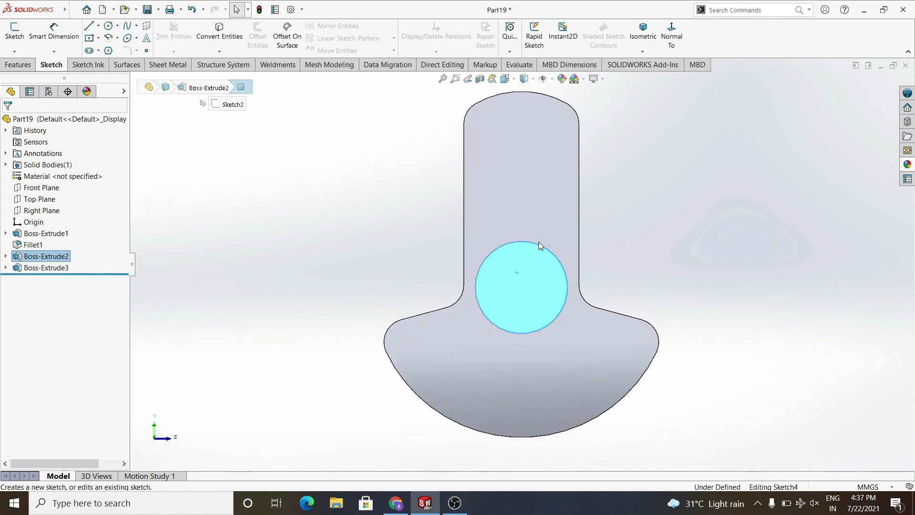
click(108, 26)
click(521, 287)
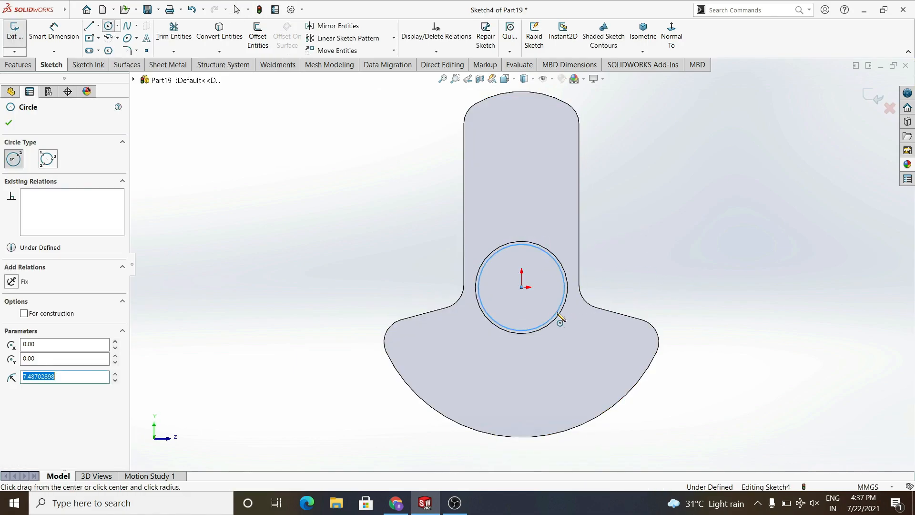
click(558, 315)
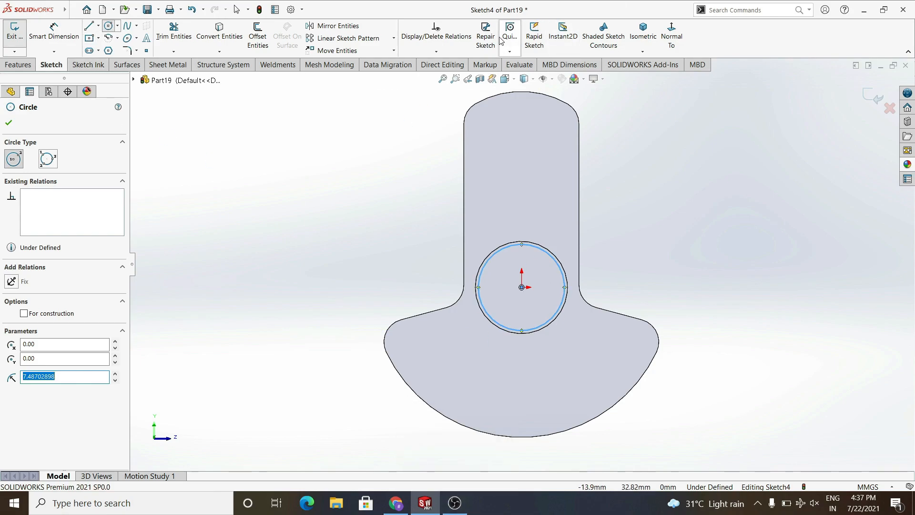
Step: Display the hidden lines and draw a circle about 13.8 mm in diameter concentric with the upper boss
click(534, 83)
click(526, 130)
click(521, 183)
click(484, 199)
Step: Dimension both the upper and the lower circle with a 12 mm diameter
right_drag(483, 199, 485, 174)
click(561, 190)
click(642, 192)
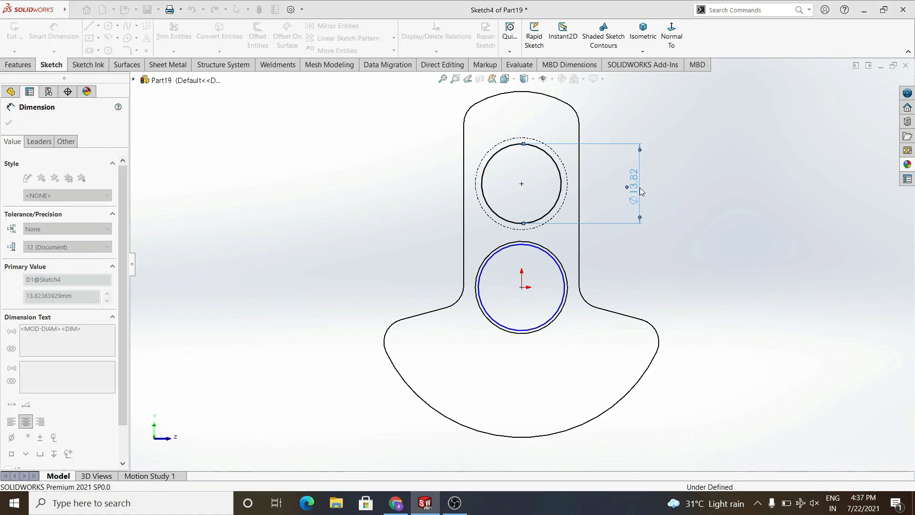
text(12)
key(Return)
click(553, 318)
click(643, 283)
text(12)
key(Return)
Step: Cut the two 12 mm circles through the whole body and restore the shaded display with edges
click(15, 33)
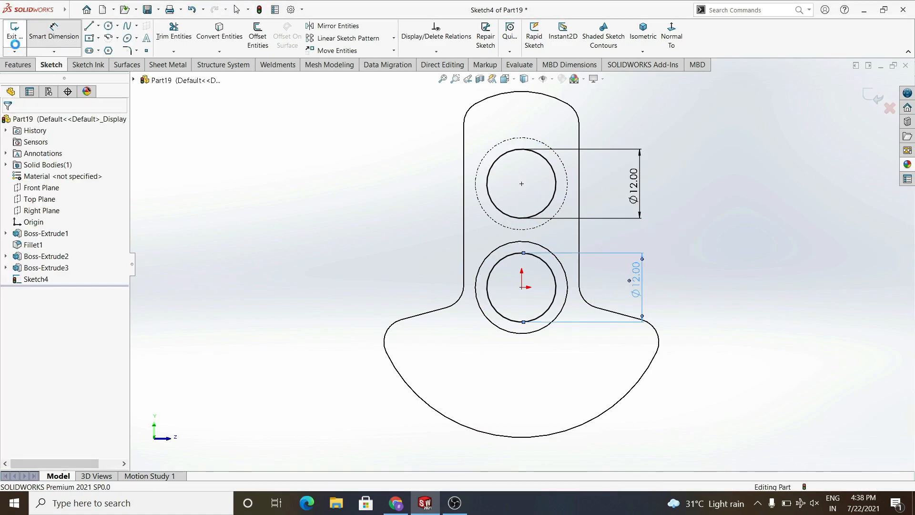
click(21, 65)
click(170, 42)
click(106, 191)
click(77, 214)
click(7, 125)
scroll(405, 207, up, 2)
click(532, 80)
click(524, 92)
Step: Start a sketch on the flat face around the upper boss and select the outline edges of the lower lobe
scroll(443, 179, up, 2)
mouse_move(443, 178)
middle_down()
mouse_move(468, 206)
mouse_move(469, 194)
middle_up()
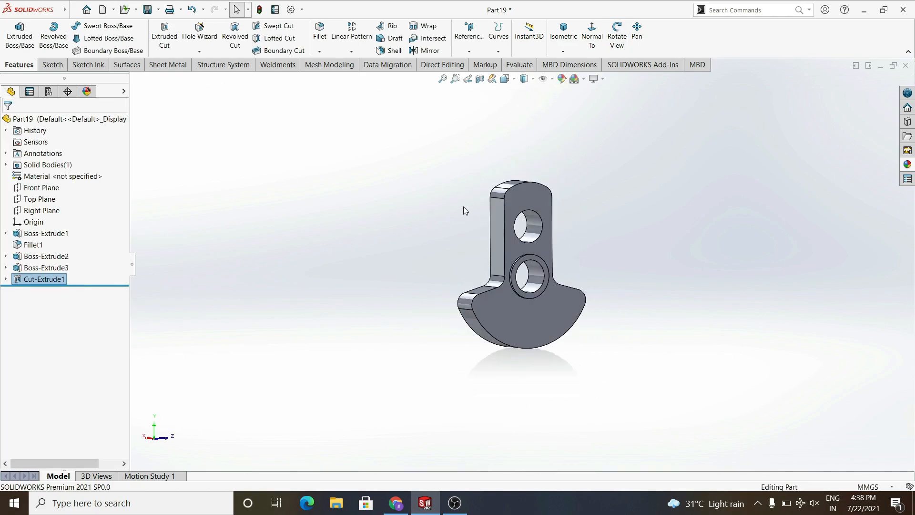
click(529, 290)
click(571, 266)
scroll(433, 216, up, 2)
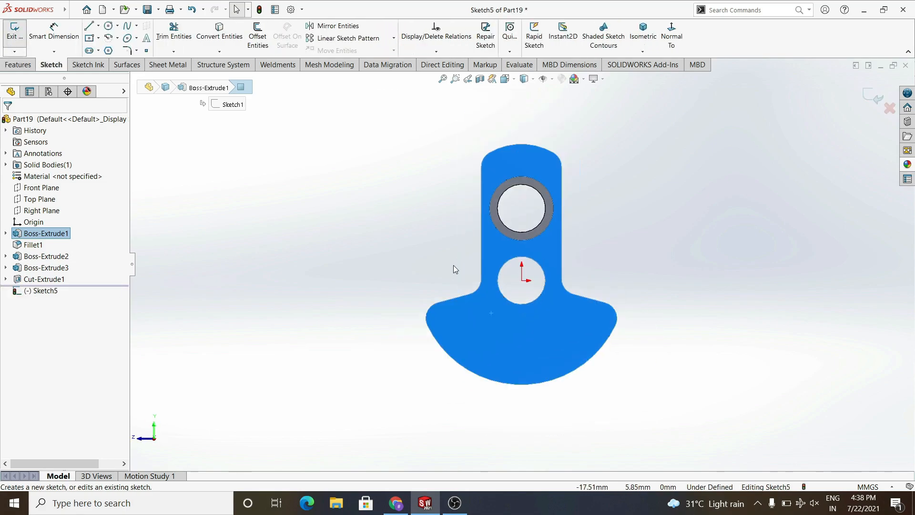
click(482, 376)
ctrl+click(428, 318)
ctrl+click(590, 301)
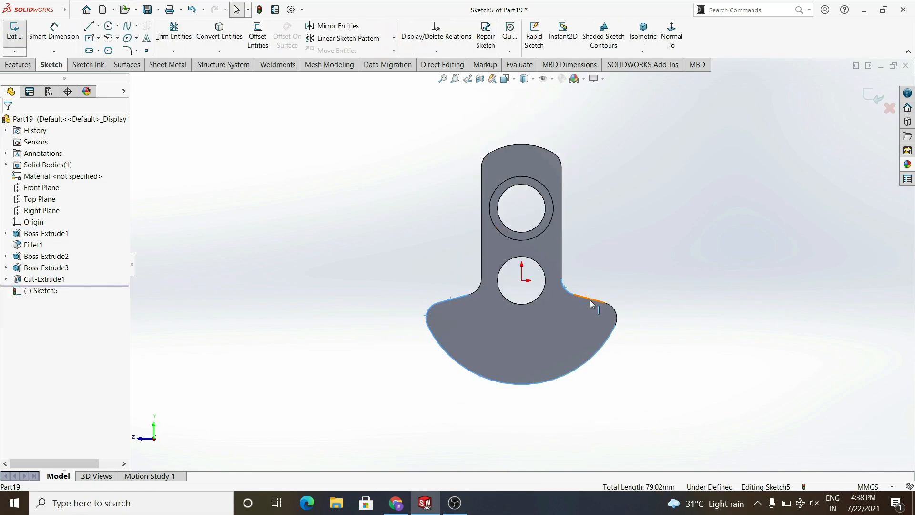
Step: Try to offset the selected lobe edges 3 mm inward
click(257, 33)
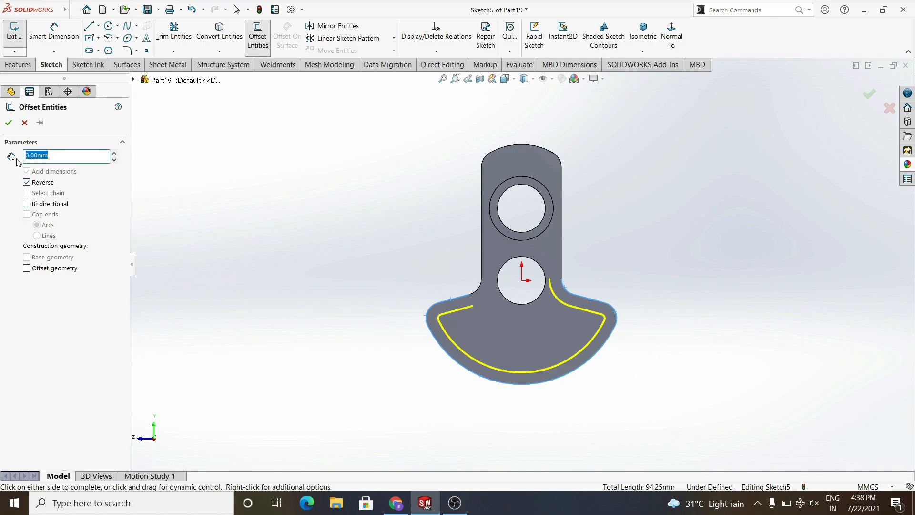
click(8, 123)
right_click(45, 291)
key(Escape)
right_click(53, 291)
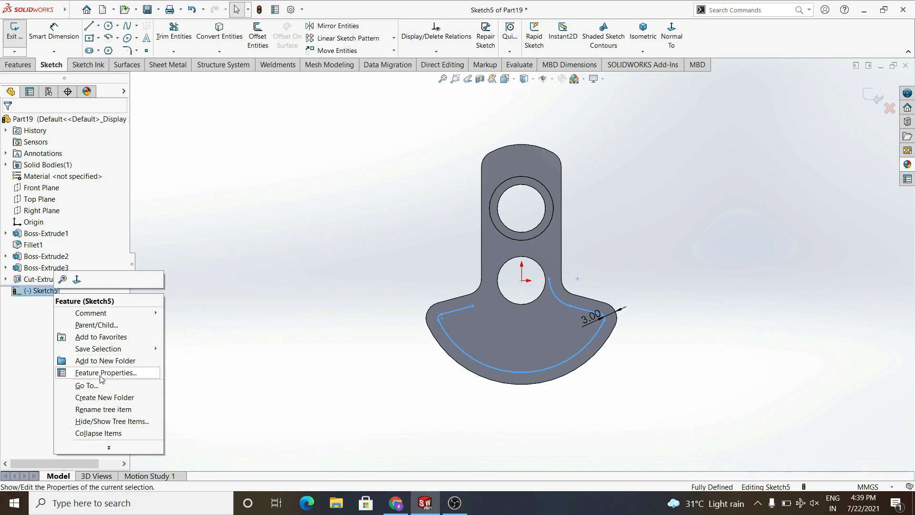
click(279, 279)
key(ctrl+z)
Step: Offset the lobe outline, including the remaining neck fillet edge, 3 mm inward and the lower hole's edge 3 mm outward
ctrl+click(477, 290)
click(258, 35)
click(8, 122)
click(521, 257)
click(257, 35)
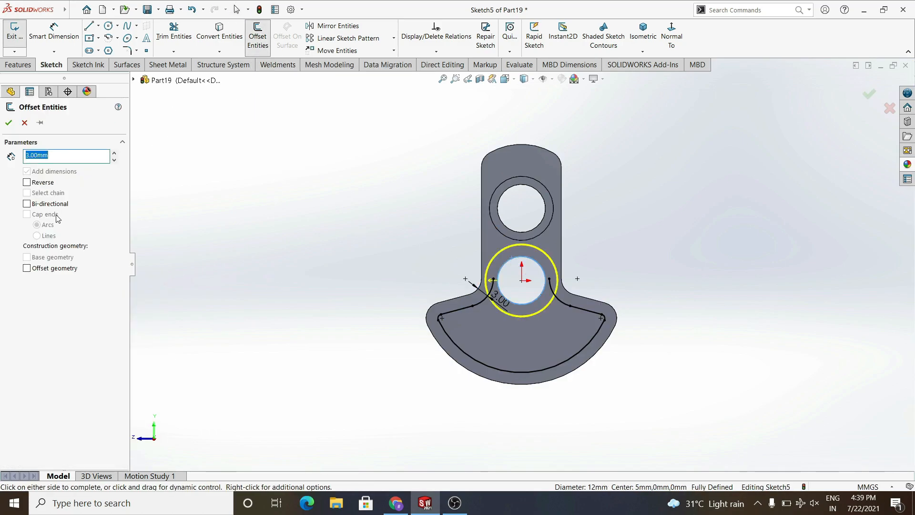
click(8, 123)
Step: Trim the offset curves and circle into one closed pocket outline and exit the sketch
click(173, 32)
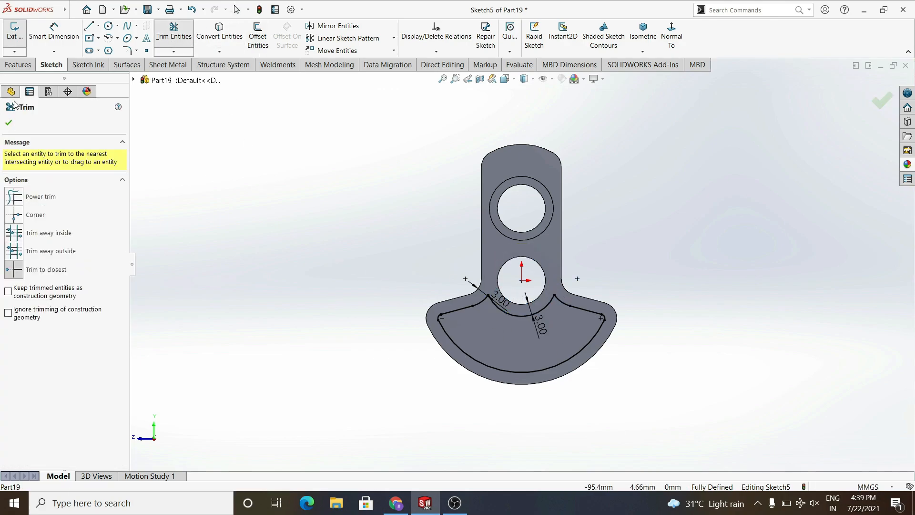
click(16, 125)
click(15, 29)
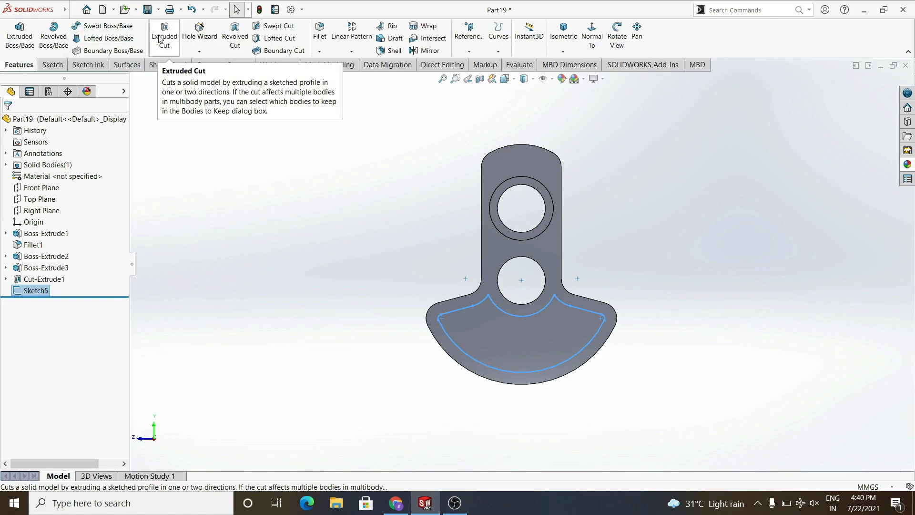
Step: Edit the pocket sketch and round its two sharp corners beside the lower hole with sketch fillets
right_click(36, 290)
click(46, 278)
click(127, 50)
click(473, 309)
click(569, 309)
click(9, 123)
click(14, 37)
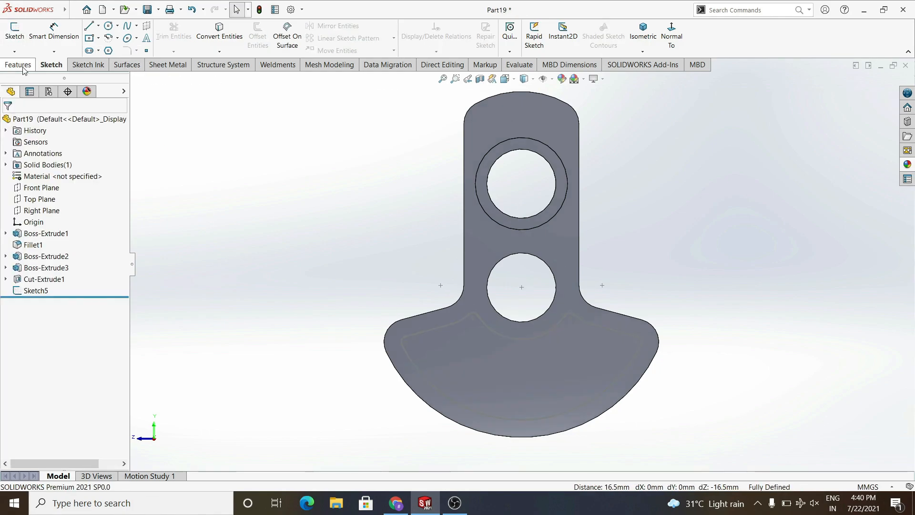
Step: Cut the pocket outline 2 mm deep into the lower lobe
click(18, 65)
click(164, 36)
click(461, 350)
text(2)
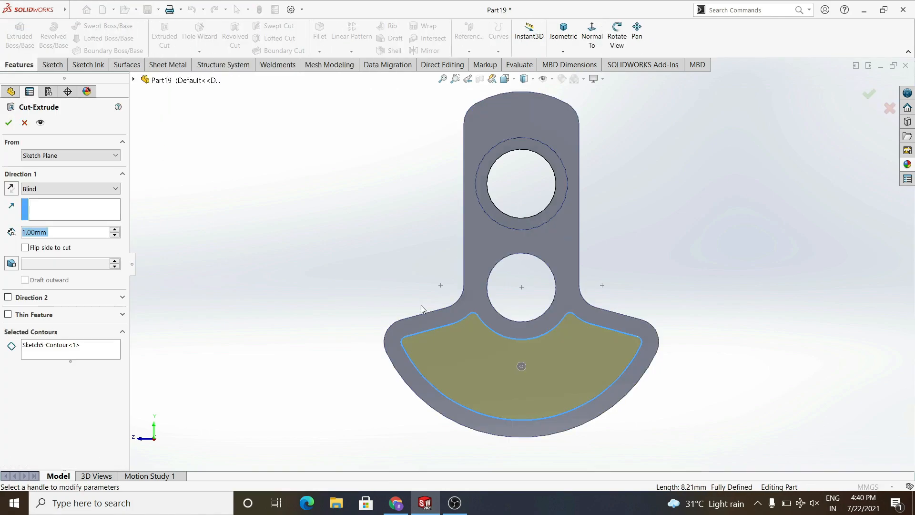
click(8, 122)
Step: Fillet the pocket's floor face with a 2 mm radius
click(319, 32)
text(2)
scroll(469, 329, up, 2)
middle_drag(469, 330, 557, 343)
click(577, 320)
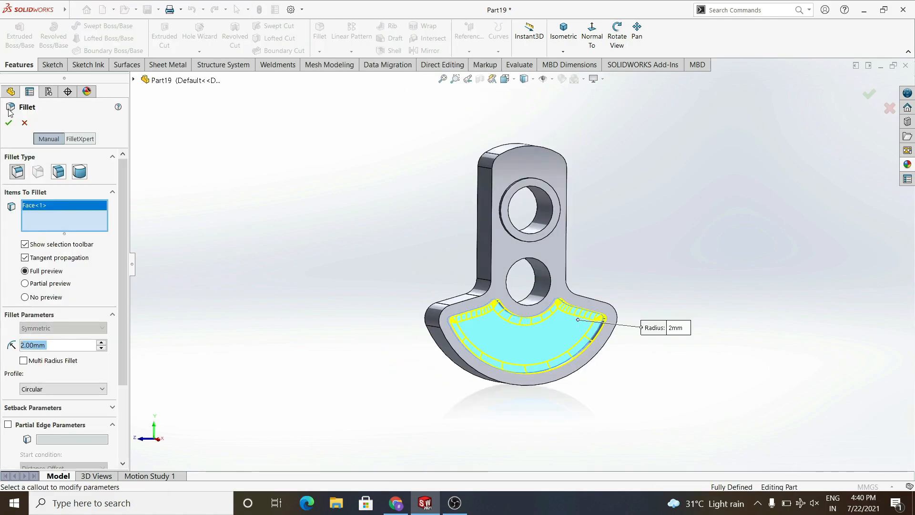
click(8, 122)
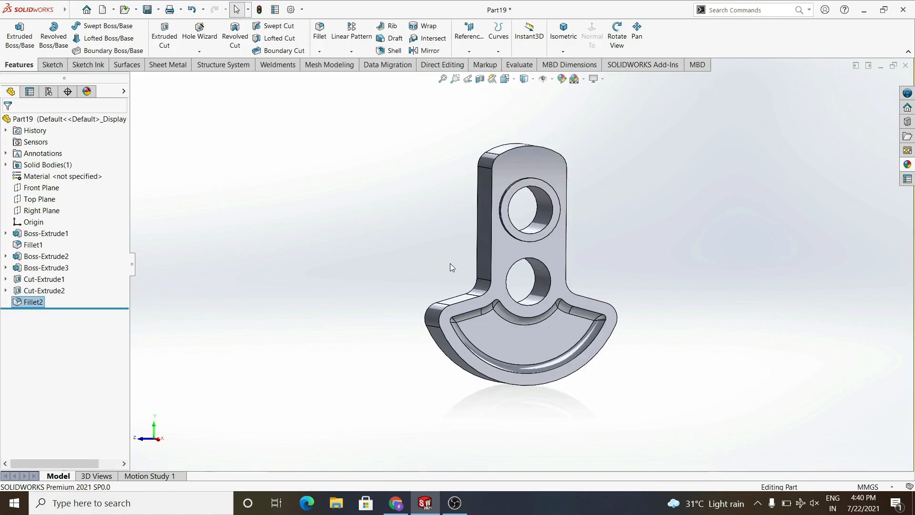
Step: Mirror the pocket cut and its floor fillet about the Right Plane
click(426, 50)
click(181, 172)
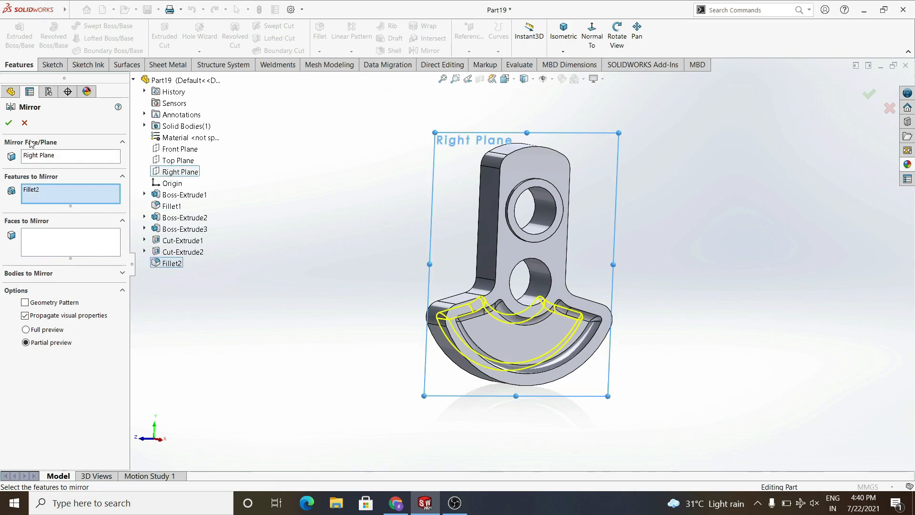
click(189, 252)
click(8, 123)
middle_drag(323, 219, 304, 246)
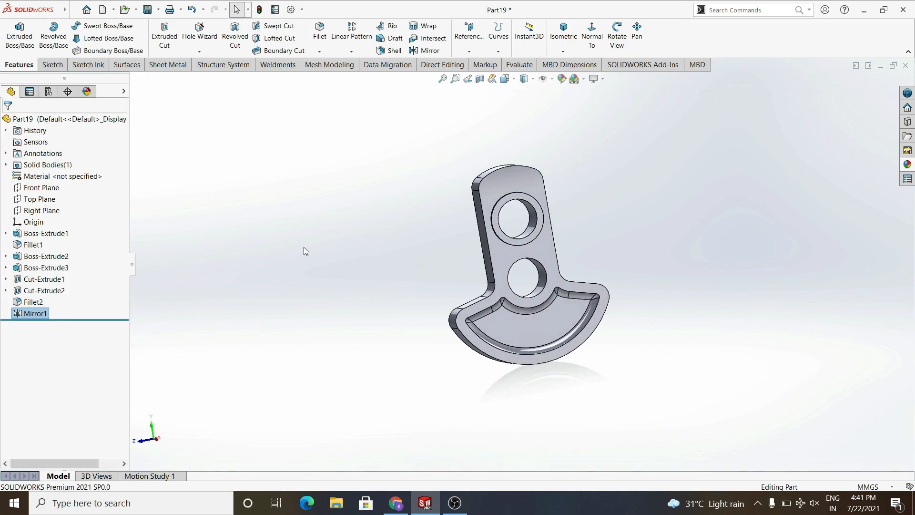
Step: Apply the brushed magnesium appearance to the part
click(907, 164)
click(817, 122)
drag(825, 238, 576, 253)
Step: Try to recolour the part's brushed magnesium appearance blue and adjust which geometry it applies to
middle_drag(627, 267, 494, 313)
click(527, 311)
click(529, 313)
click(614, 270)
click(639, 322)
click(80, 431)
click(73, 433)
middle_drag(391, 276, 455, 261)
click(531, 319)
click(532, 320)
middle_drag(691, 293, 633, 305)
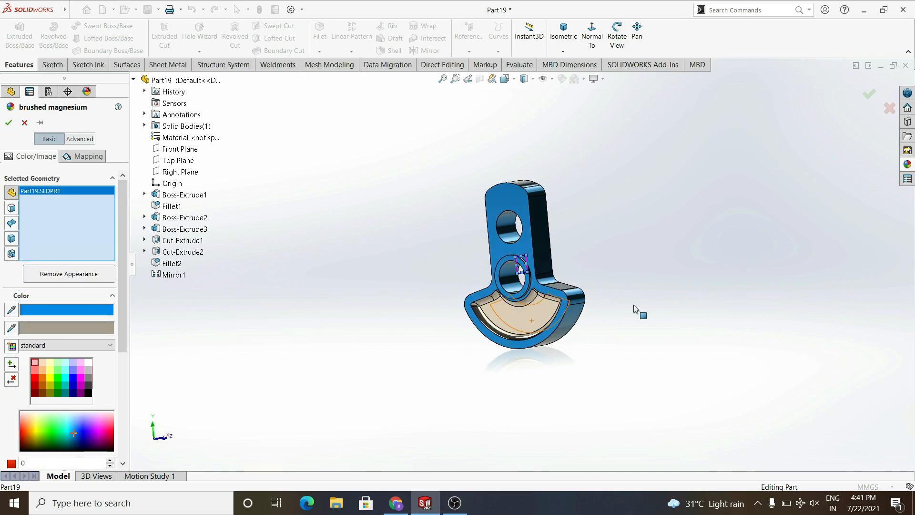
click(530, 316)
scroll(400, 222, up, 1)
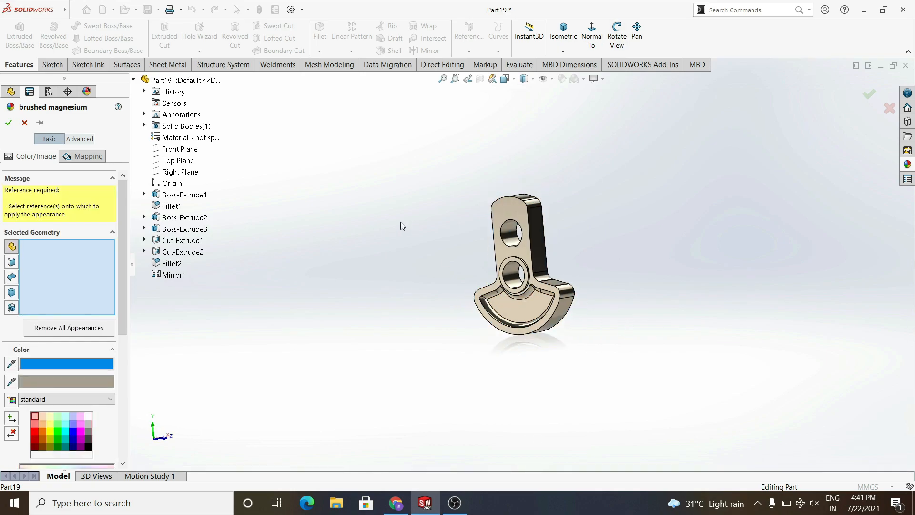
click(8, 123)
Step: Start a sketch on the Front Plane and draw two small circles directly above the origin, about 26 mm and 11.5 mm up
scroll(383, 309, up, 1)
middle_drag(626, 261, 328, 293)
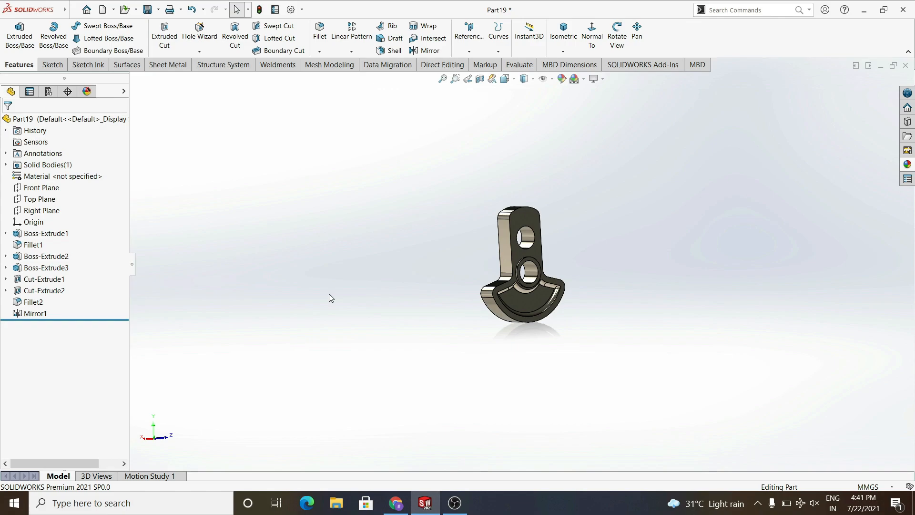
click(41, 210)
click(38, 190)
click(48, 178)
click(108, 26)
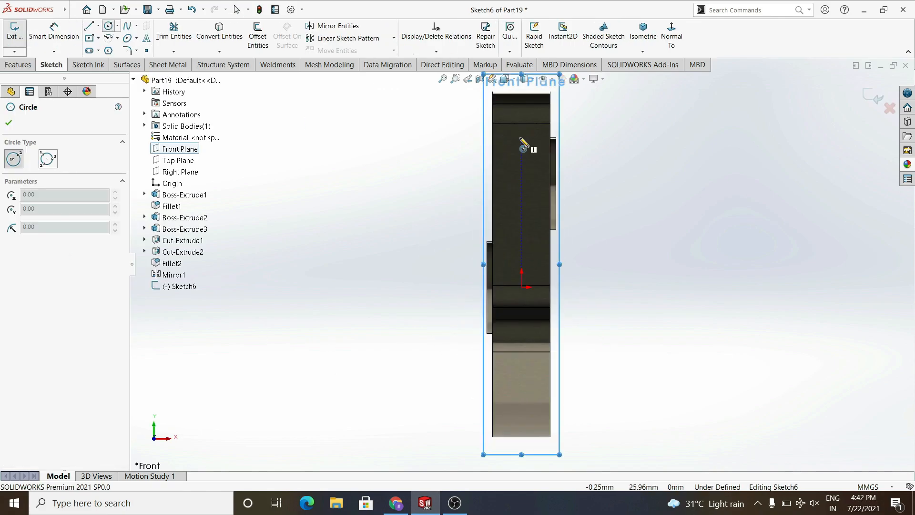
drag(521, 138, 529, 147)
middle_drag(522, 224, 524, 234)
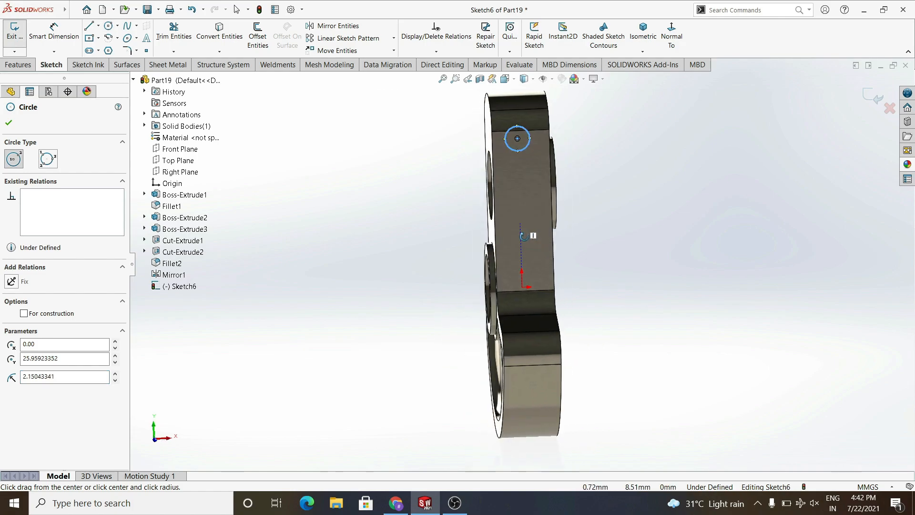
drag(519, 222, 526, 232)
Step: Dimension both small circles with a 3 mm diameter
click(54, 33)
click(528, 133)
click(586, 124)
text(3)
key(Return)
click(530, 217)
click(602, 224)
text(3)
key(Return)
Step: Set the distance between the two circle centres to 18 mm
click(518, 139)
click(521, 221)
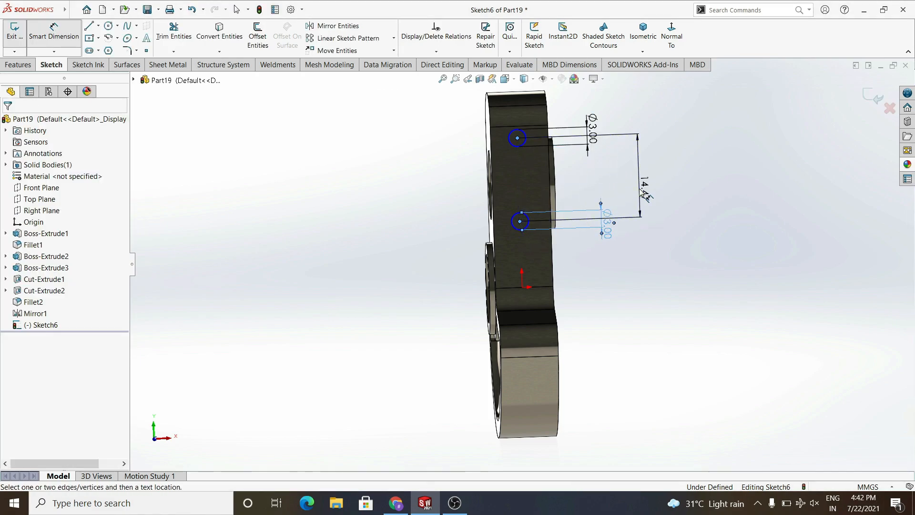
click(641, 190)
text(18)
key(Return)
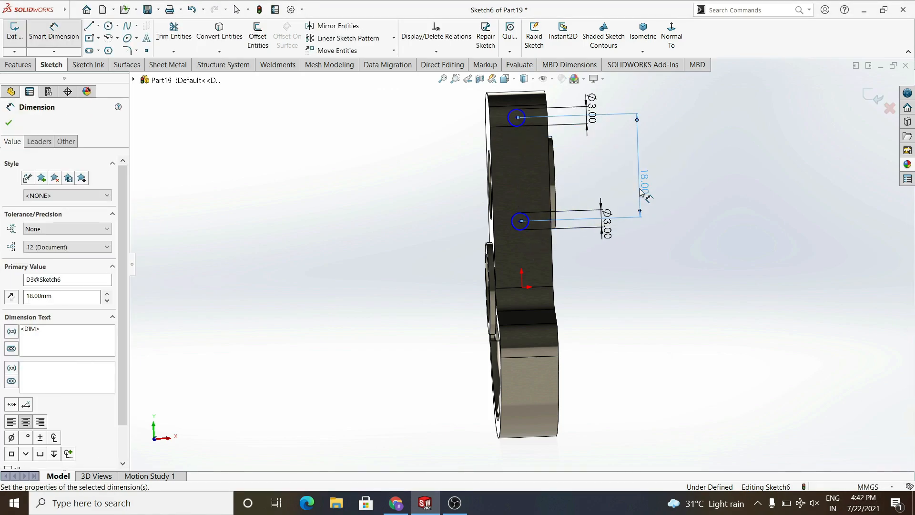
Step: Make the lower circle's centre coincident with the origin
middle_drag(602, 319, 549, 317)
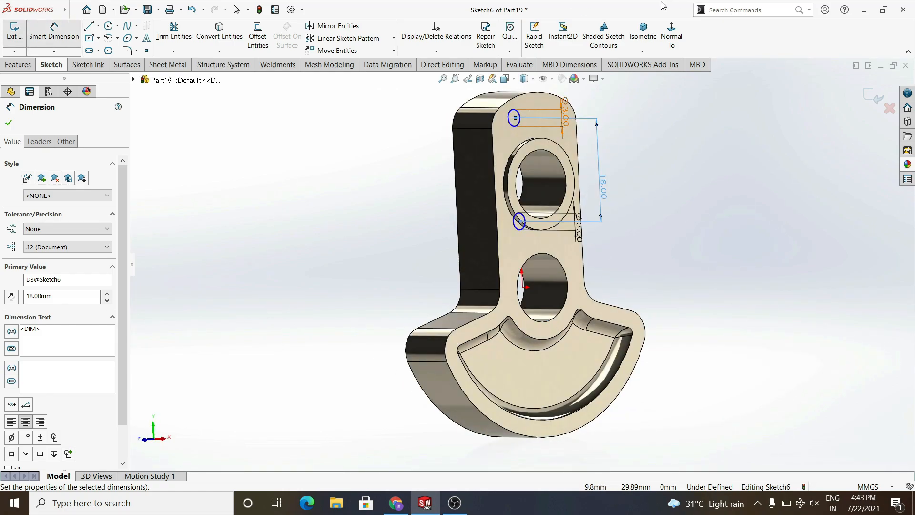
click(53, 34)
middle_drag(379, 167, 450, 172)
scroll(532, 222, down, 5)
click(496, 228)
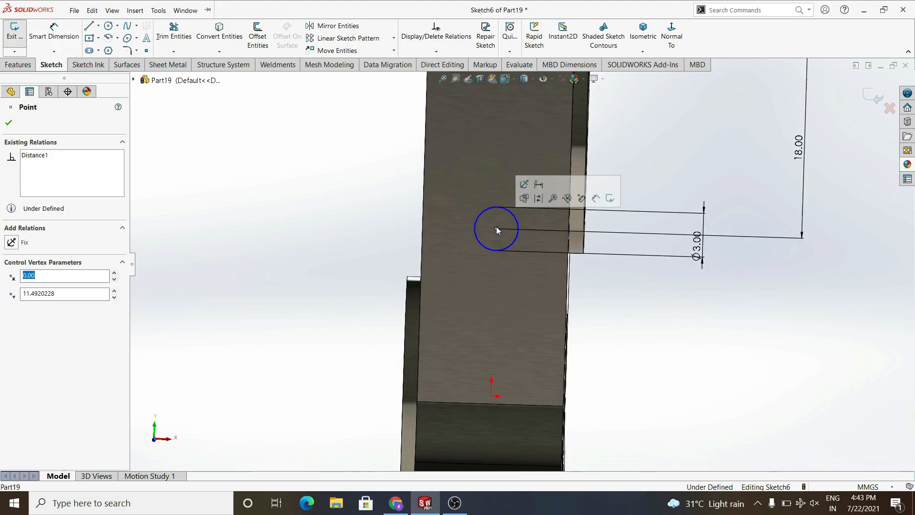
scroll(498, 238, up, 1)
ctrl+click(496, 375)
click(554, 330)
scroll(659, 289, up, 4)
middle_drag(842, 328, 752, 320)
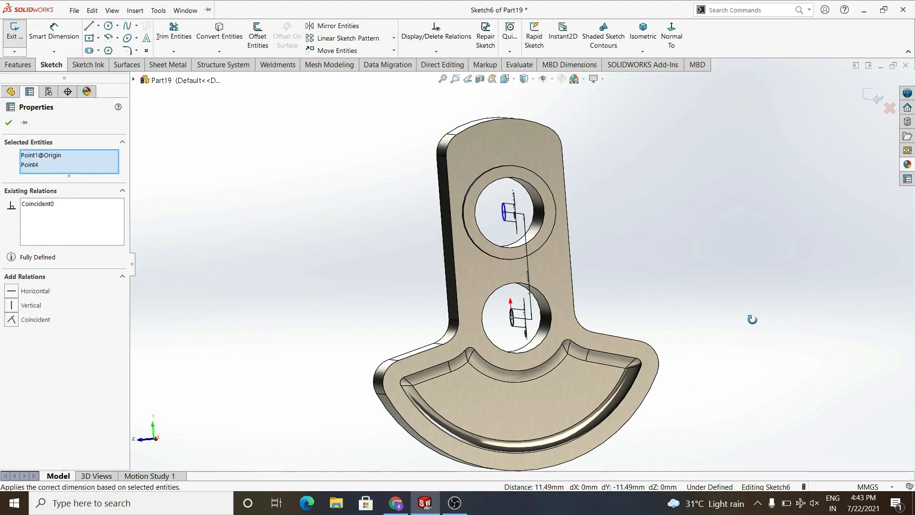
Step: Extrude-cut the two 3 mm circles all the way through the width of the crank web
scroll(752, 320, up, 1)
click(433, 217)
click(15, 37)
click(17, 64)
click(164, 36)
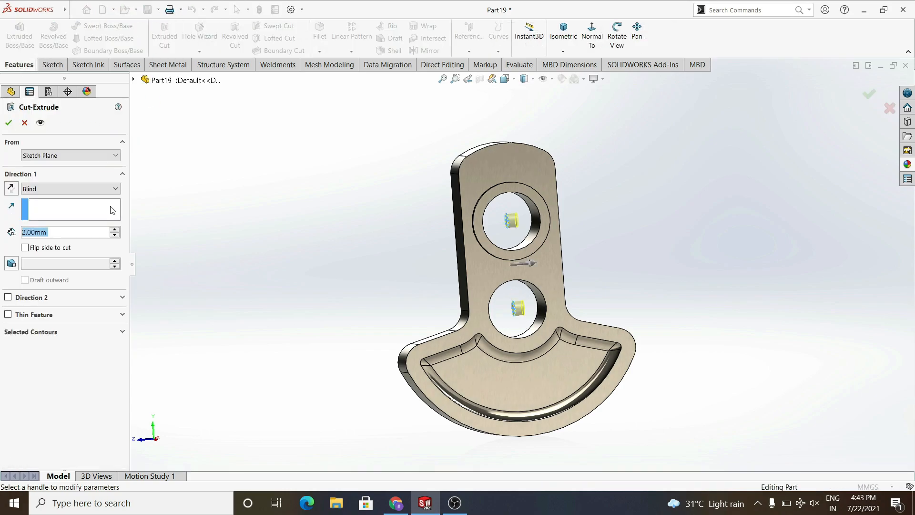
click(111, 189)
click(110, 207)
click(109, 189)
click(95, 215)
click(9, 122)
middle_drag(294, 214, 234, 144)
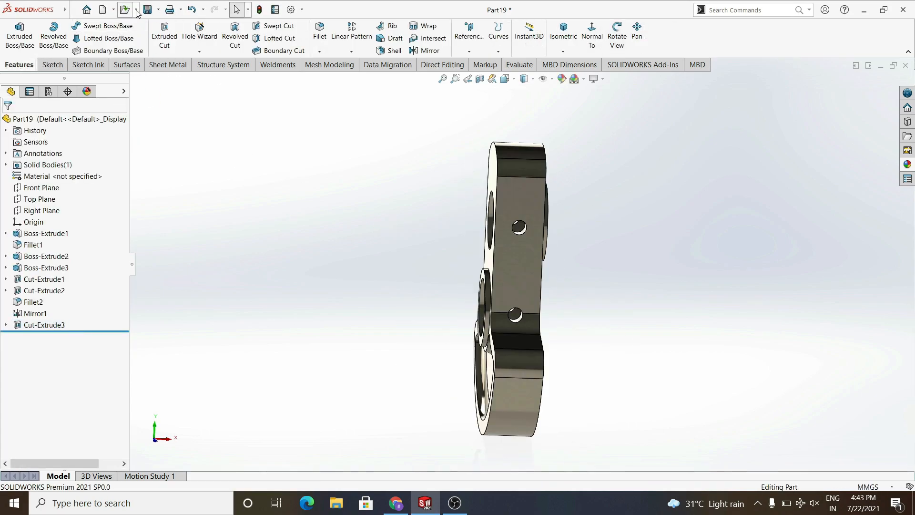
Step: Save the part as Counter weight in the 6 Cylinder engine folder
key(ctrl+s)
text(C)
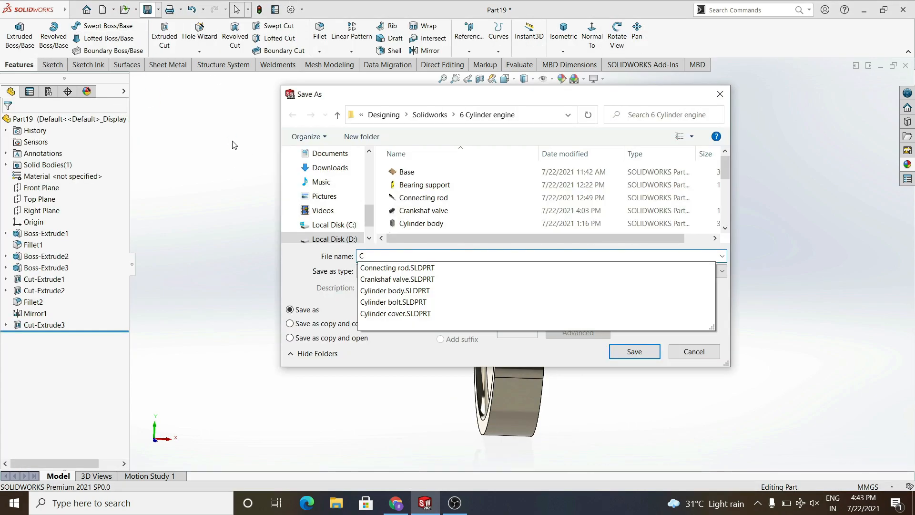
text(ounter wei)
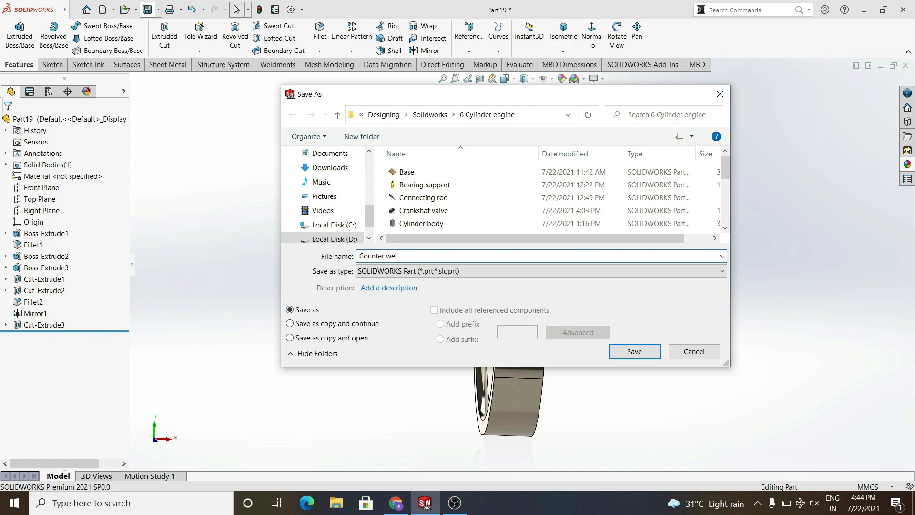
text(ght)
key(Return)
Step: Create a new part and set its unit system to MMGS
click(103, 9)
click(392, 376)
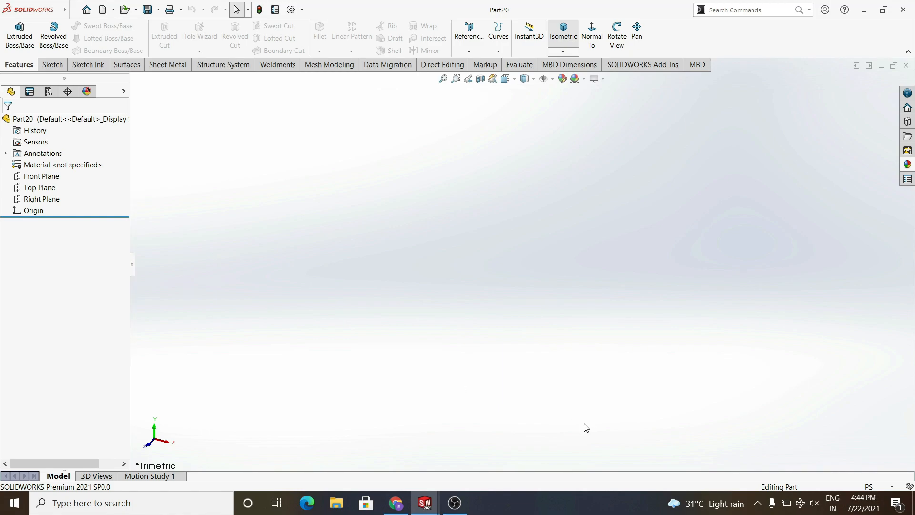
click(868, 487)
click(847, 444)
Step: On the Right Plane, sketch a circle centred on the origin and dimension its diameter to 12 mm
click(41, 200)
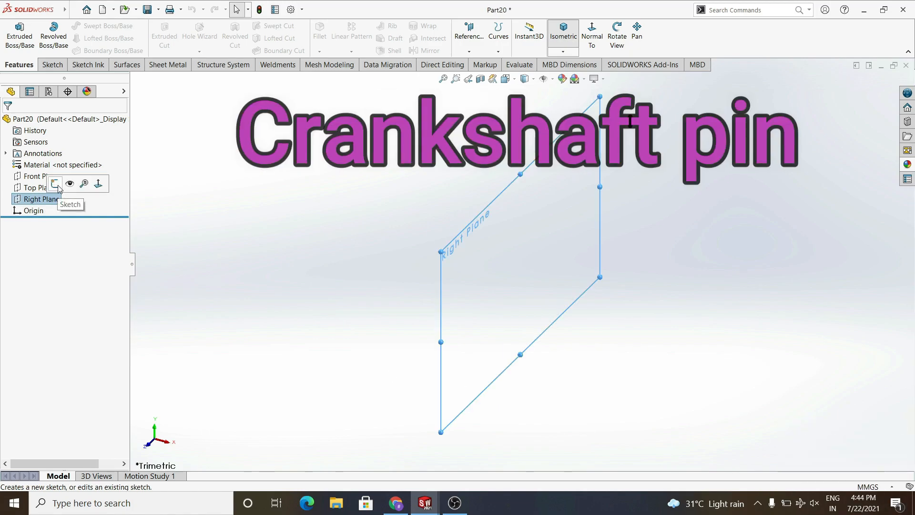
click(55, 184)
click(107, 29)
click(520, 264)
click(535, 278)
click(54, 33)
click(500, 267)
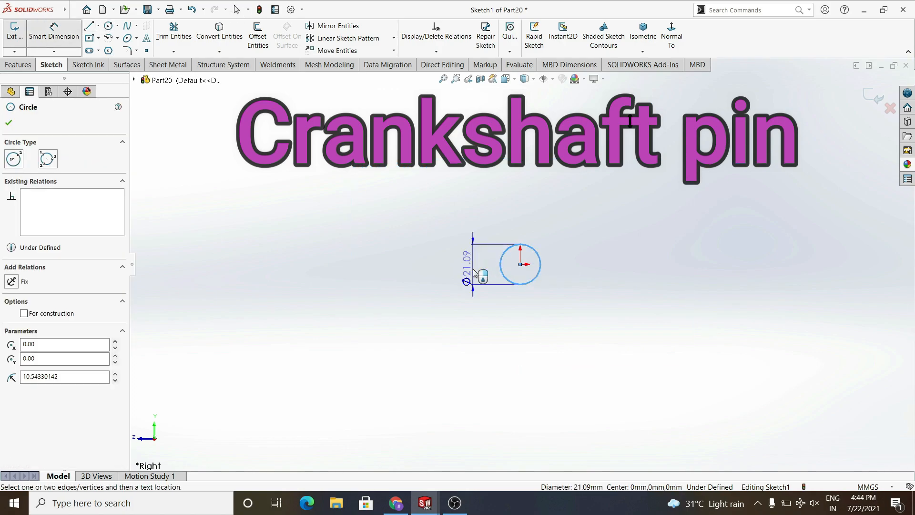
click(474, 272)
key(Return)
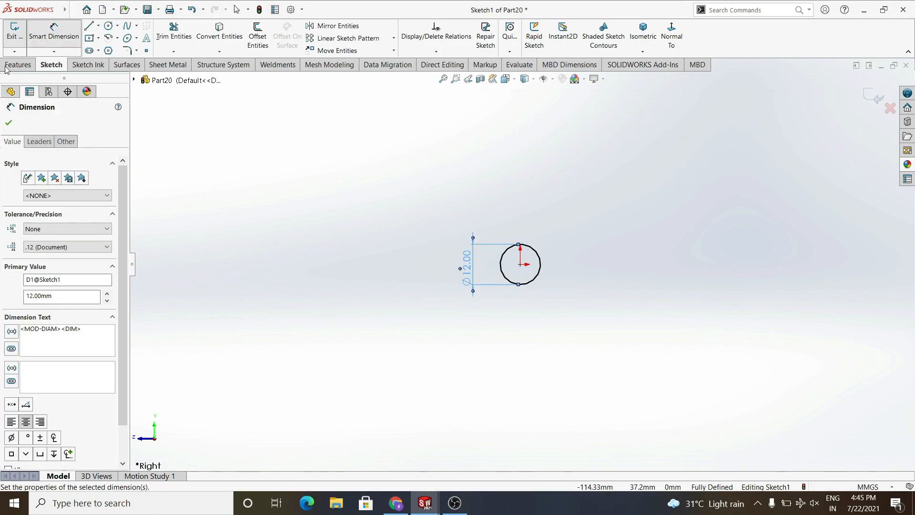
Step: Extrude the 12 mm circle 106 mm into a solid rod
click(14, 32)
click(17, 65)
click(19, 36)
text(106)
key(Return)
click(7, 122)
Step: Chamfer both end faces of the rod with a 0.5 mm distance at 45 degrees
scroll(781, 384, up, 7)
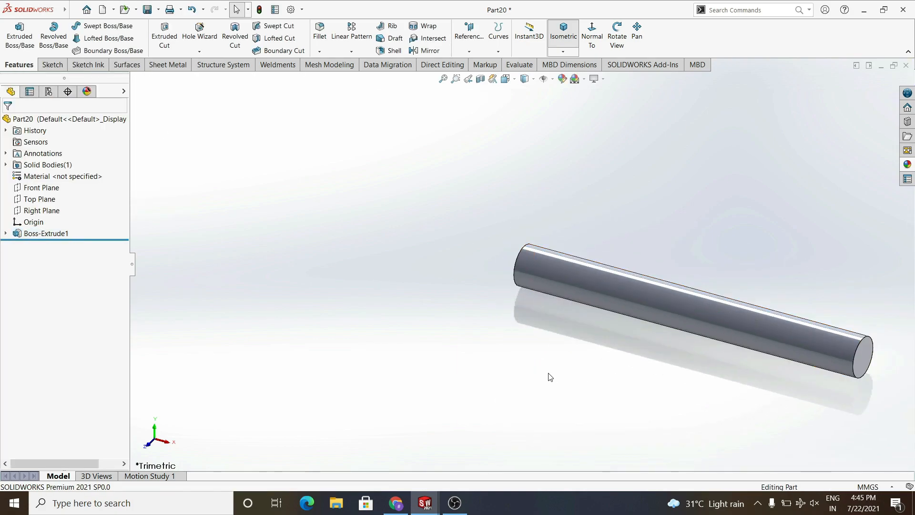
click(333, 76)
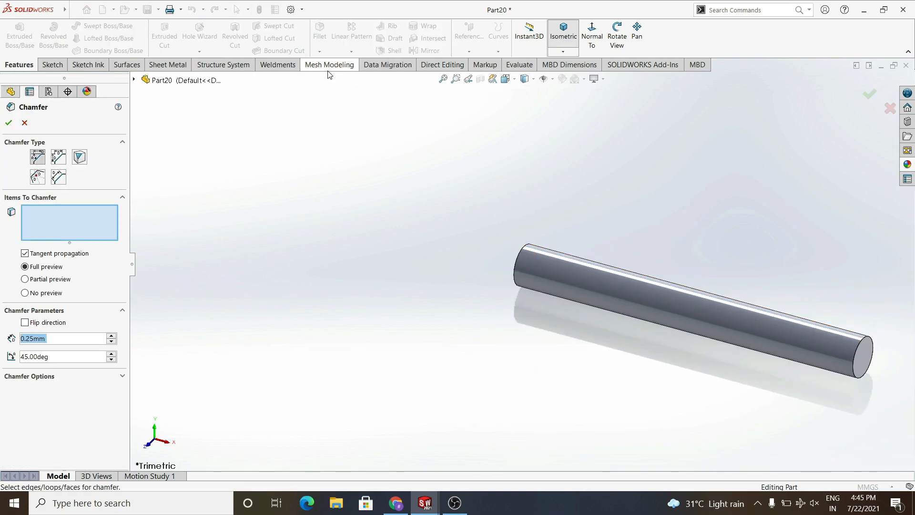
click(873, 364)
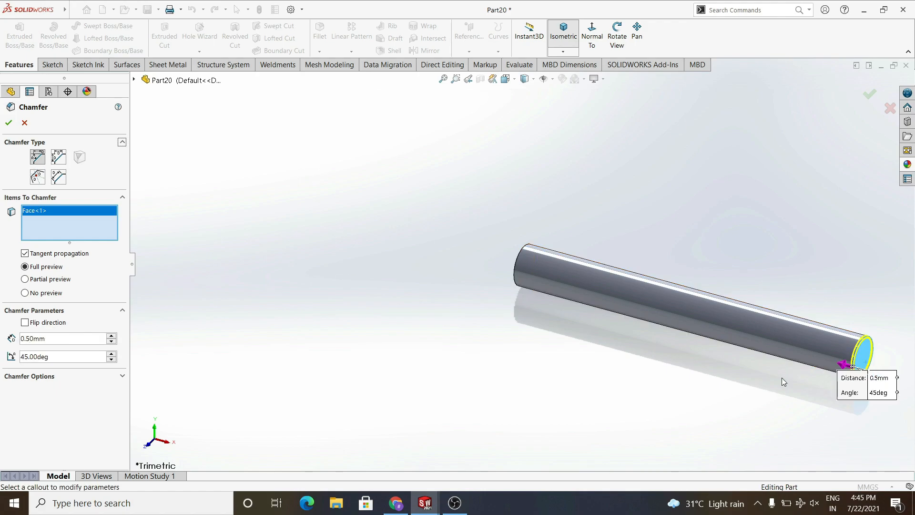
middle_drag(873, 364, 595, 298)
click(9, 122)
Step: Start a sketch on the rod's end face at the origin and draw a rectangle across the upper part of the circular face
click(597, 293)
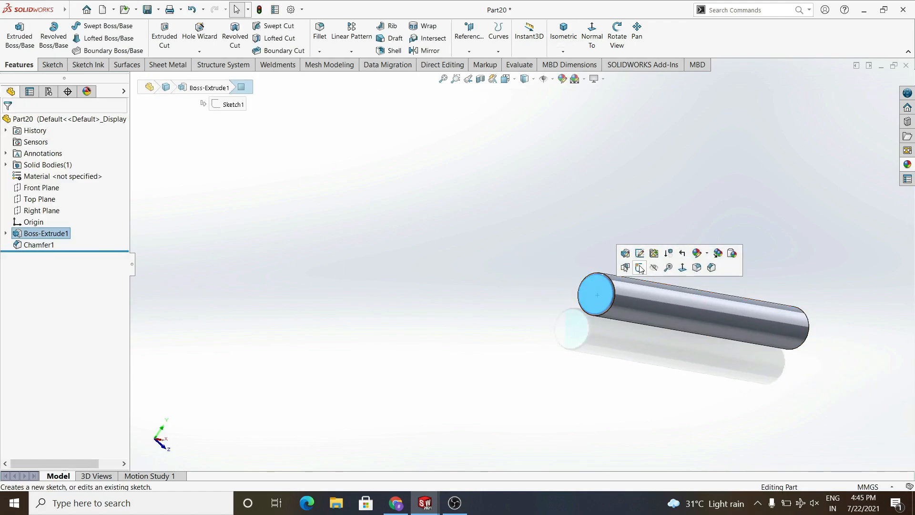
click(628, 267)
click(89, 40)
click(605, 212)
key(Escape)
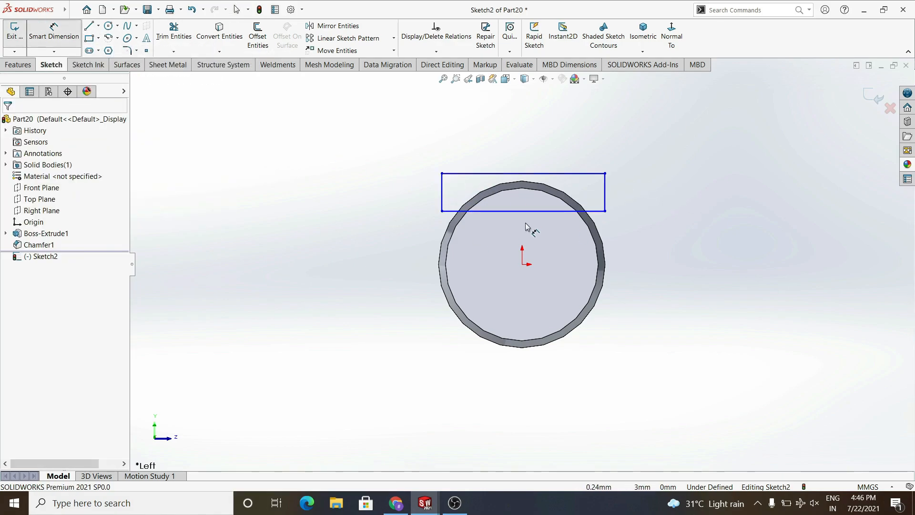
Step: Set the distance from the rectangle's lower edge to the origin to 4.5 mm
click(538, 211)
click(522, 264)
click(637, 242)
text(4.5)
key(Return)
Step: Extrude-cut the rectangle 10 mm deep to form a flat at the end of the rod
scroll(685, 316, up, 2)
click(18, 65)
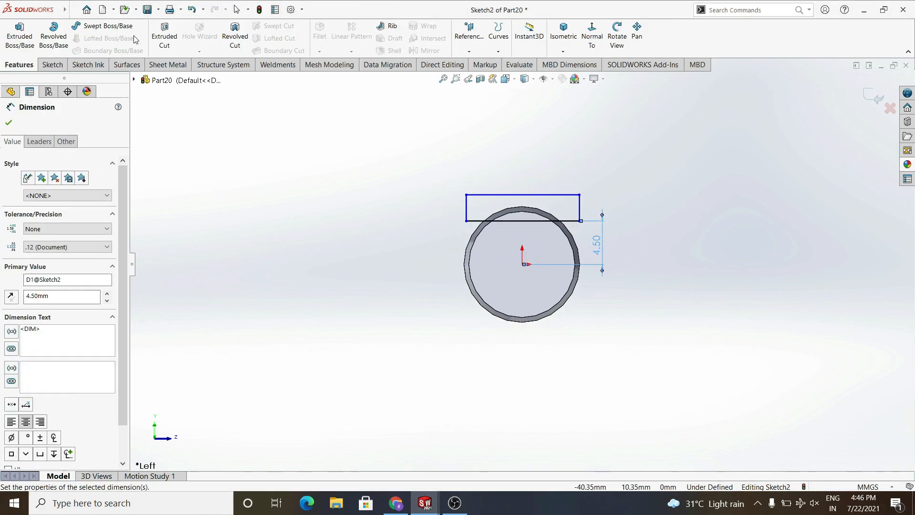
click(164, 37)
text(10)
key(Return)
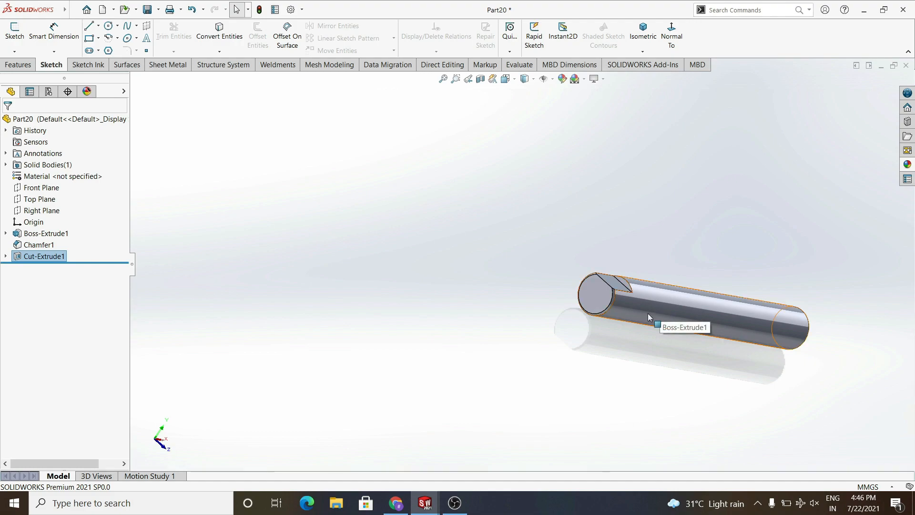
Step: Start a sketch on the Front Plane and draw a circle about 4 mm in diameter on the rod's axis near the far end
click(43, 189)
click(51, 177)
click(109, 26)
scroll(568, 267, up, 3)
scroll(660, 260, down, 4)
click(585, 261)
click(590, 270)
Step: Dimension the circle's diameter to 3 mm and place its centre 5 mm from the rod's end
click(54, 31)
click(579, 253)
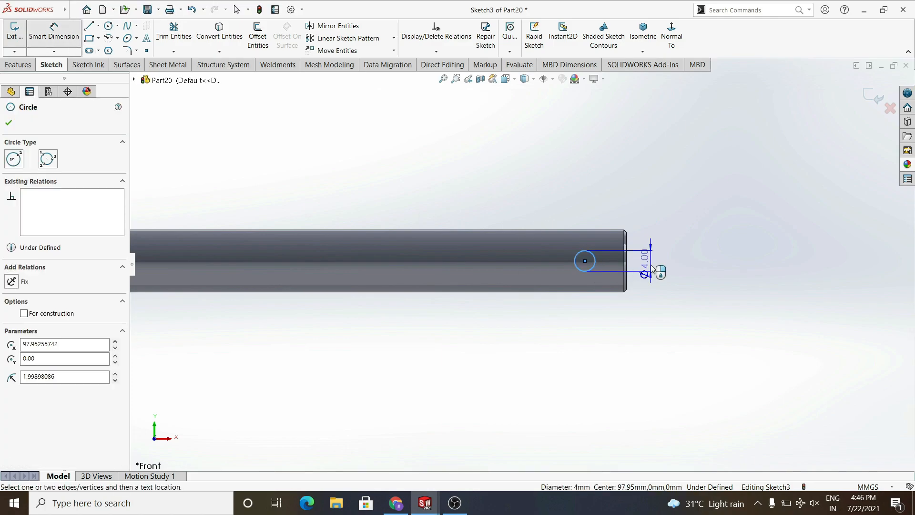
click(651, 265)
text(3)
key(Return)
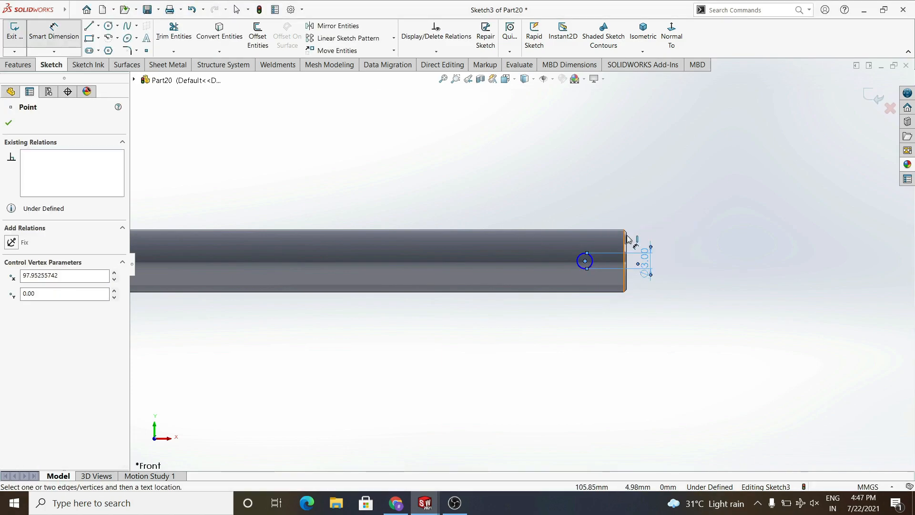
click(605, 197)
Step: Extrude-cut the 3 mm circle completely through the rod
click(18, 64)
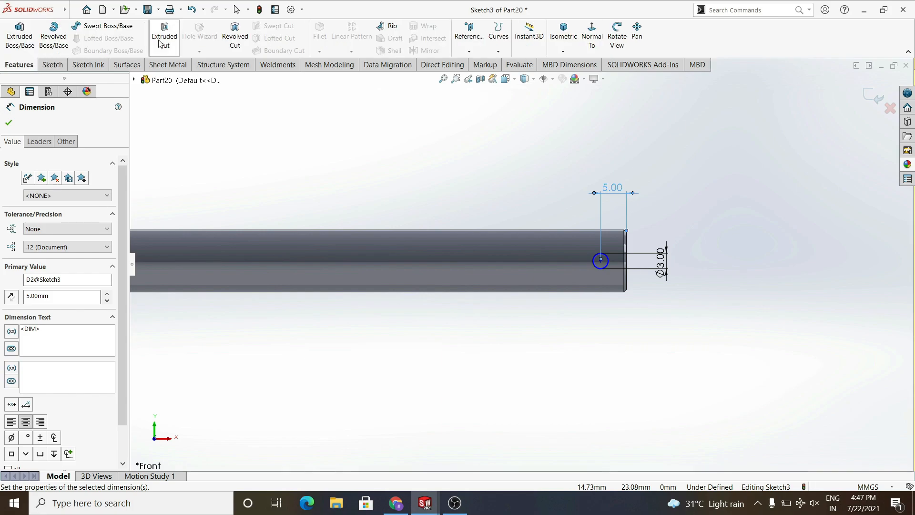
click(164, 36)
click(114, 189)
click(71, 213)
click(9, 123)
scroll(406, 327, up, 5)
middle_drag(534, 321, 687, 307)
Step: Apply a metal appearance from the appearance library to the rod
scroll(688, 308, down, 3)
click(907, 163)
click(815, 111)
drag(804, 253, 566, 258)
click(566, 258)
Step: Save the part as Crankshaft rod in the 6 Cylinder engine folder
click(148, 11)
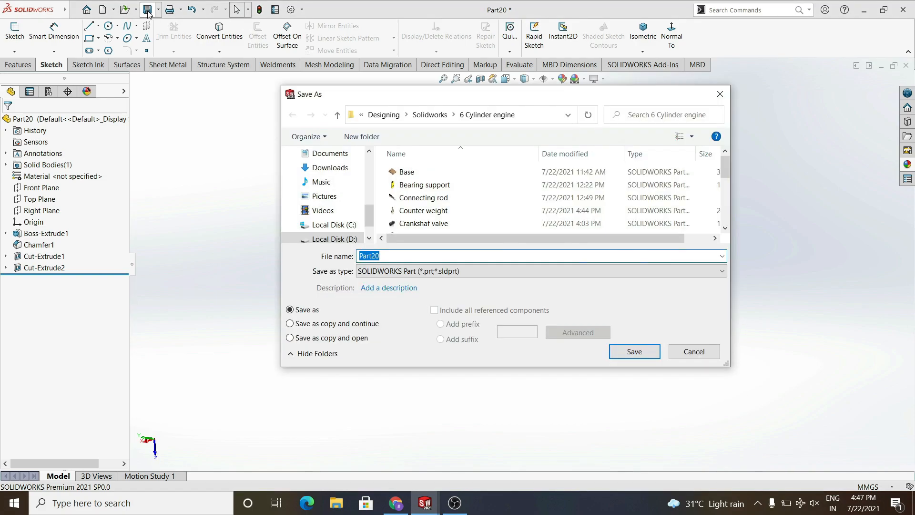
text(Crankshaf)
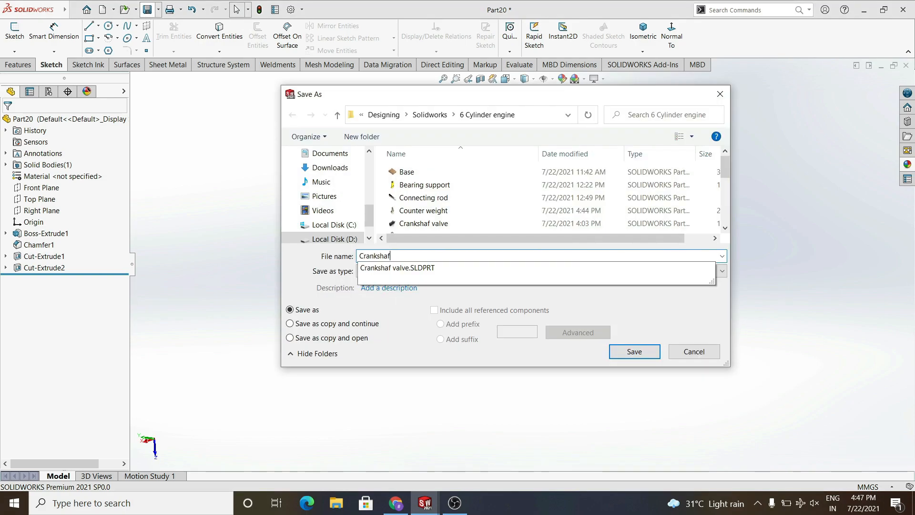
text(t rpd)
key(Return)
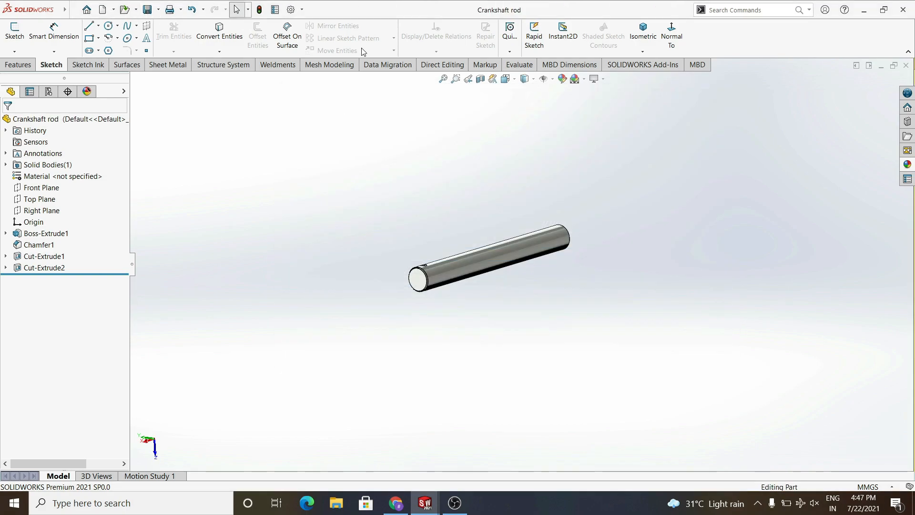
Step: Create another new part and switch its unit system to MMGS
click(102, 9)
click(388, 315)
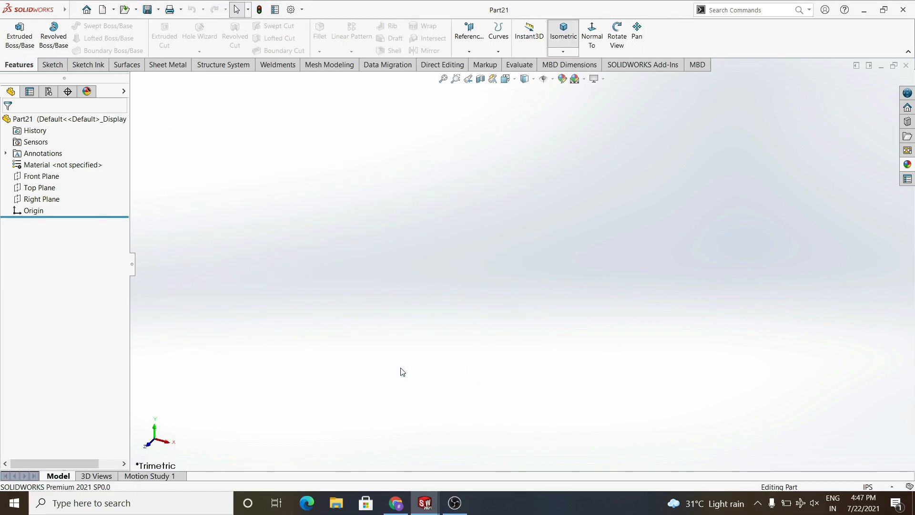
click(863, 486)
click(856, 444)
Step: On the Right Plane, sketch a circle centred on the origin and dimension its diameter
click(45, 199)
click(55, 181)
click(109, 27)
click(520, 264)
click(544, 289)
click(54, 33)
click(552, 280)
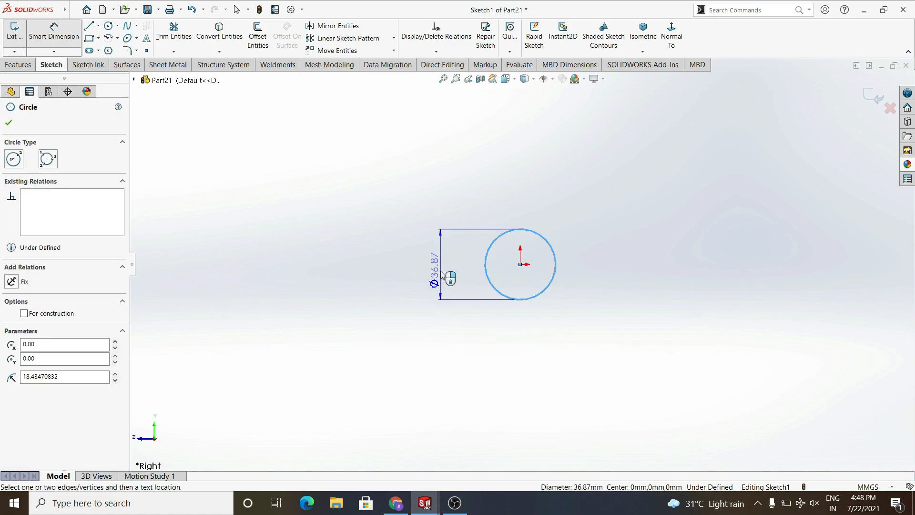
click(441, 275)
key(Return)
Step: Extrude the circle 38 mm into a solid pin
click(18, 64)
click(18, 40)
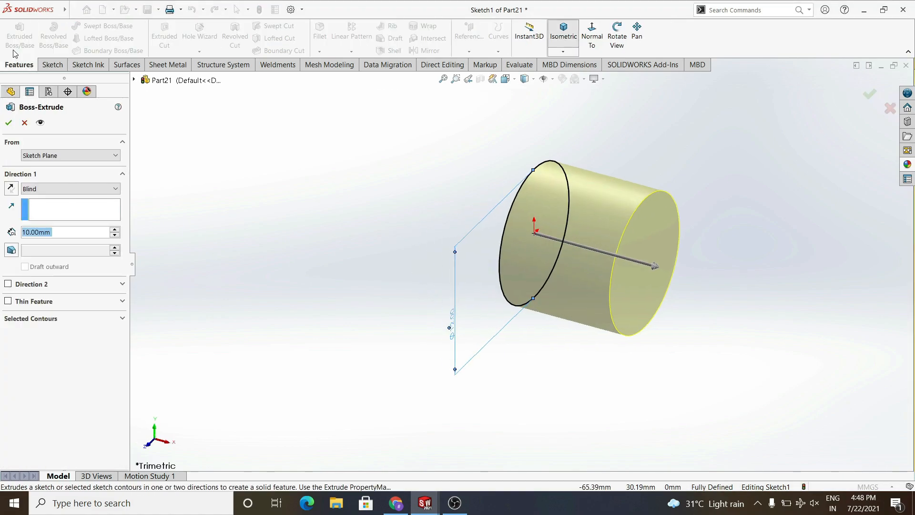
text(38)
key(Return)
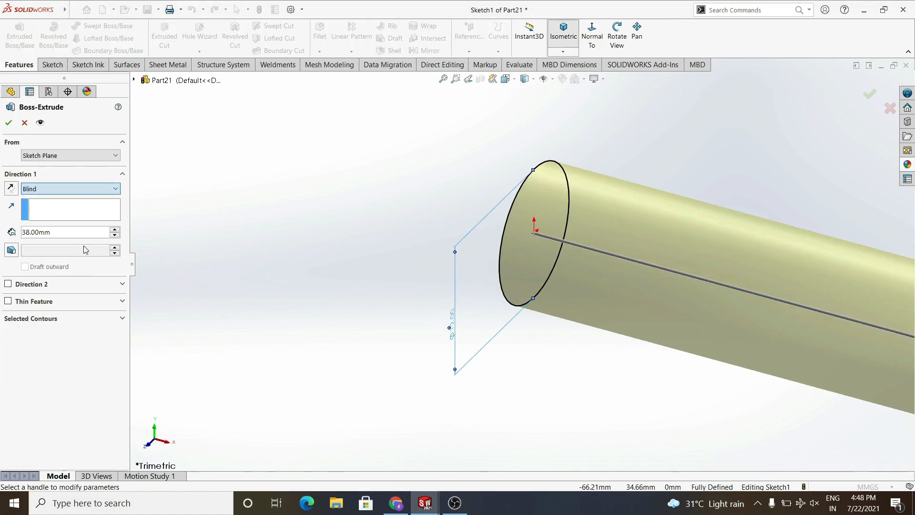
click(9, 124)
Step: Chamfer both end faces of the pin
click(20, 64)
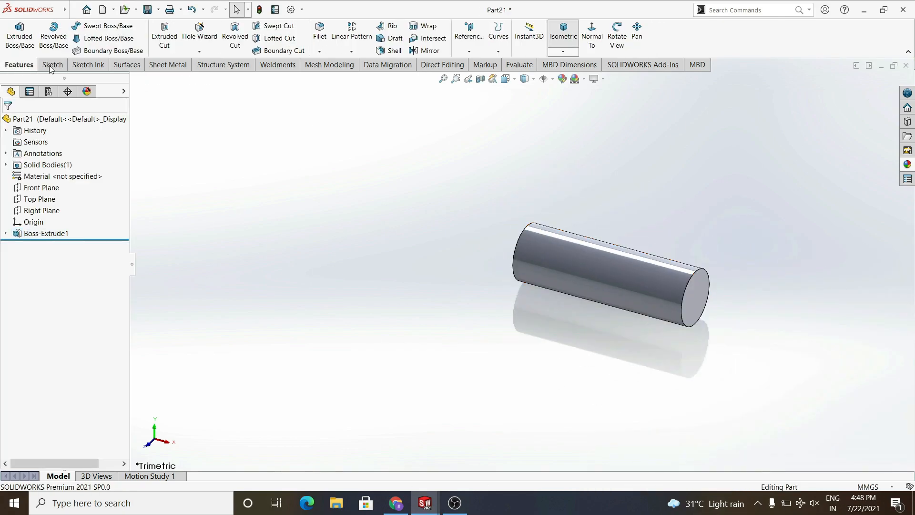
click(320, 52)
click(326, 75)
click(699, 304)
middle_drag(590, 366, 681, 371)
click(524, 254)
click(8, 123)
Step: Start a sketch on the Front Plane and draw two small circles on the pin's axis, one near each end
click(30, 189)
click(33, 176)
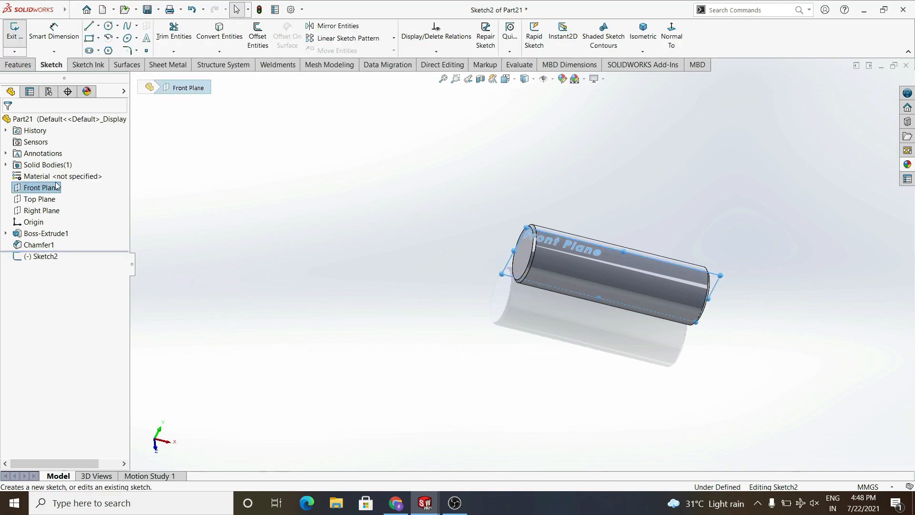
click(108, 26)
click(365, 264)
click(375, 277)
key(Escape)
Step: Make the two circles equal and dimension their diameter to 3 mm
click(358, 280)
ctrl+click(691, 285)
click(743, 257)
click(76, 38)
click(376, 276)
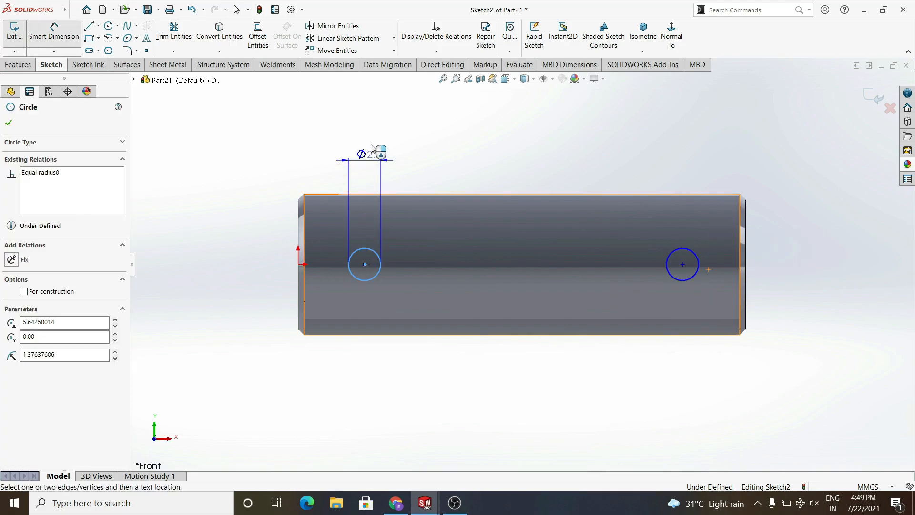
click(371, 143)
text(3)
key(Return)
Step: Set the distance from each circle's centre to the nearest end of the pin to 5 mm
click(364, 264)
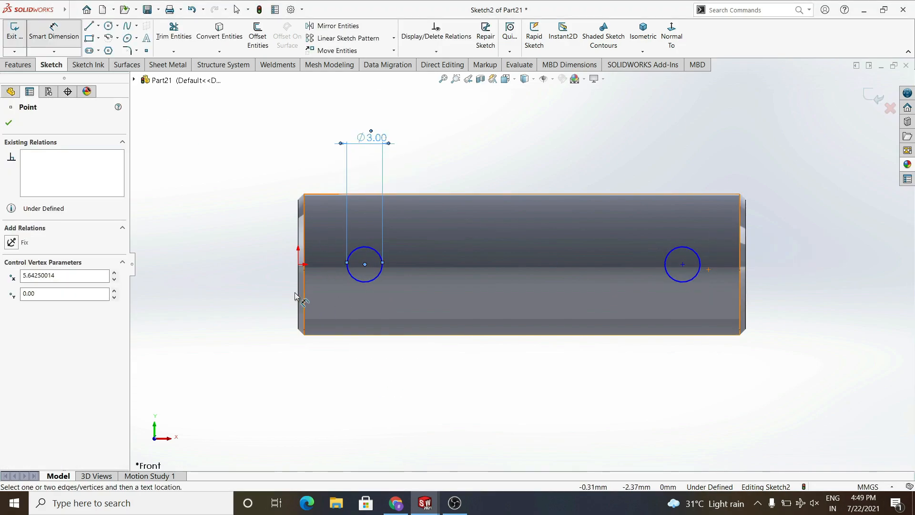
click(298, 303)
click(326, 367)
text(5.00mm)
key(Return)
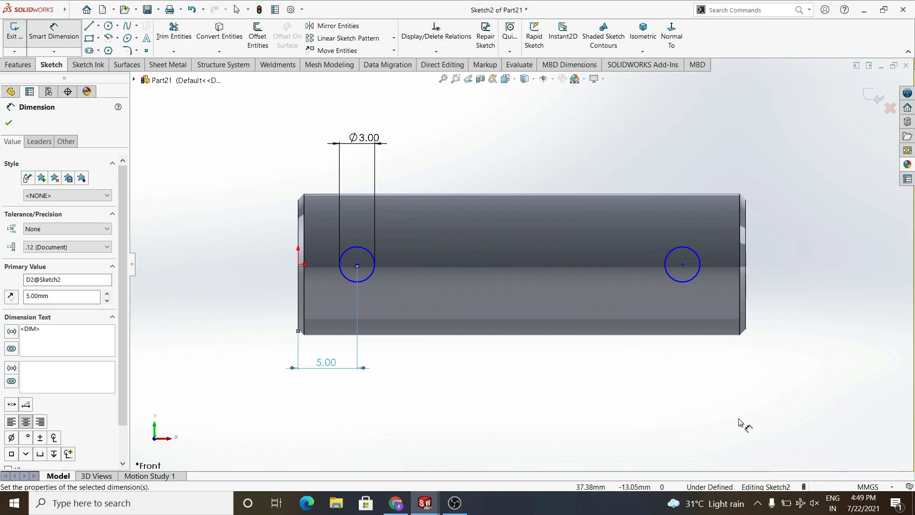
click(682, 264)
click(746, 290)
click(712, 167)
text(5)
key(Return)
Step: Extrude-cut both 3 mm circles completely through the pin
scroll(712, 170, up, 2)
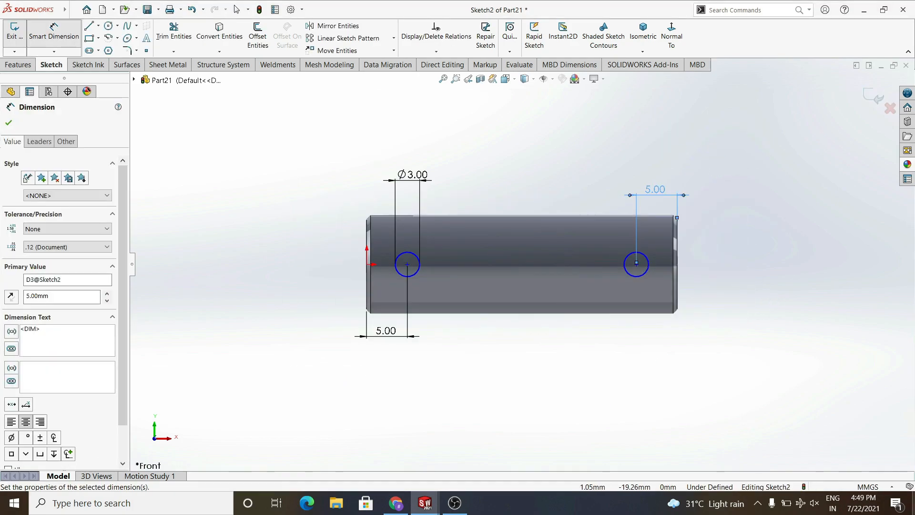
click(15, 31)
click(13, 70)
click(19, 40)
click(24, 123)
click(164, 41)
click(89, 189)
click(86, 218)
click(8, 122)
Step: Apply a copper-coloured metal appearance from the appearance library to the pin
middle_drag(290, 228, 581, 229)
click(907, 164)
drag(805, 334, 562, 267)
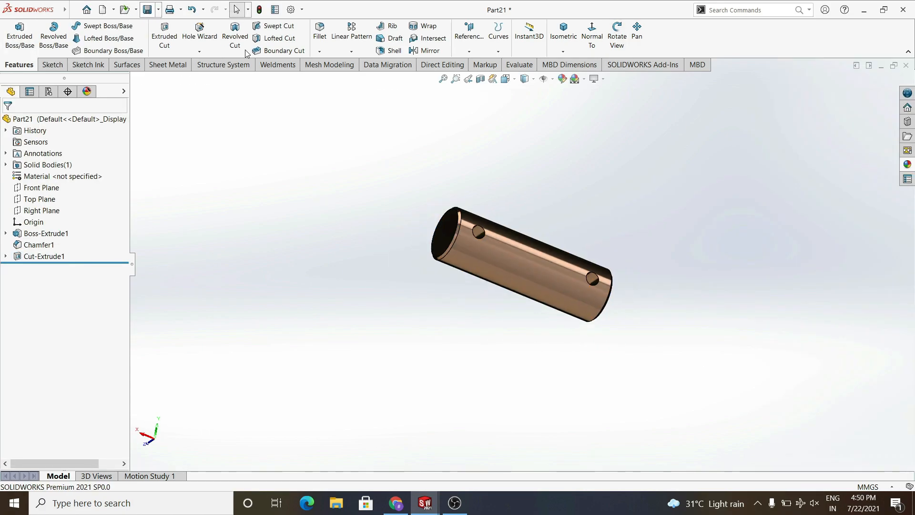
Step: Save the part as Crankshaft pin in the 6 Cylinder engine folder
key(ctrl+s)
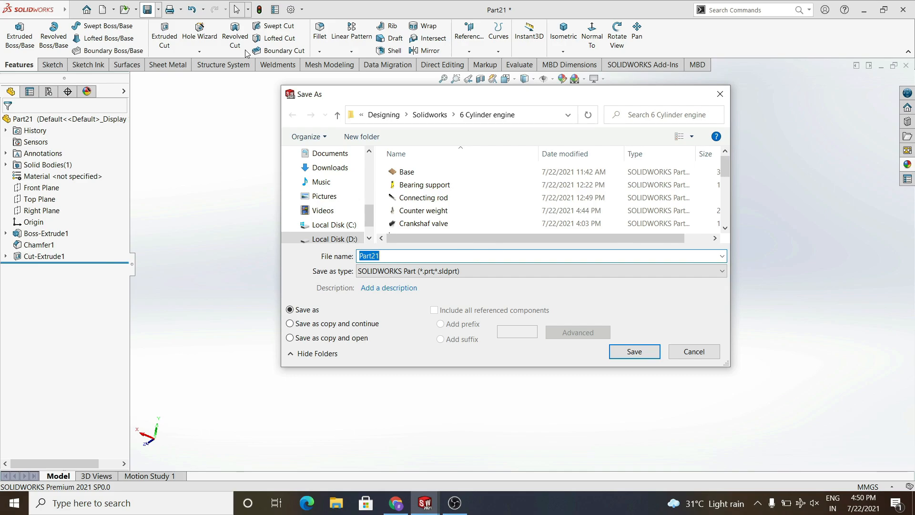
text(Crankshaft pi)
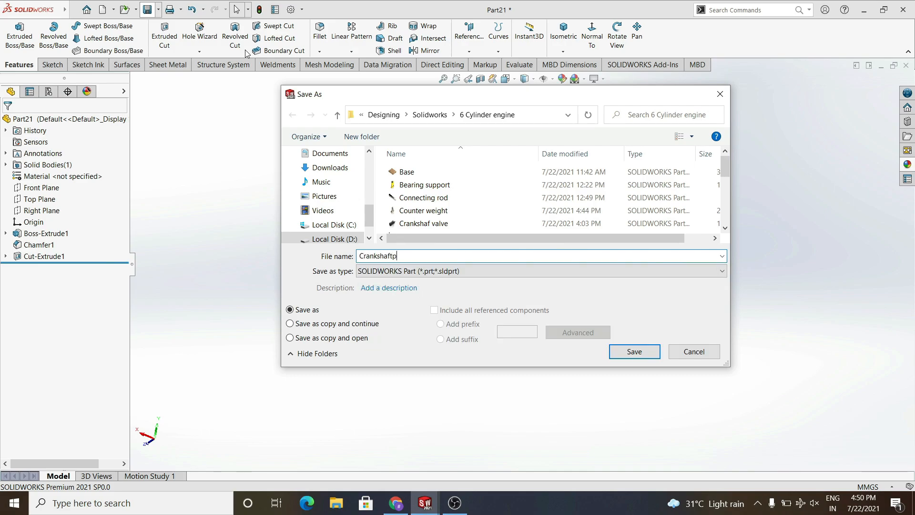